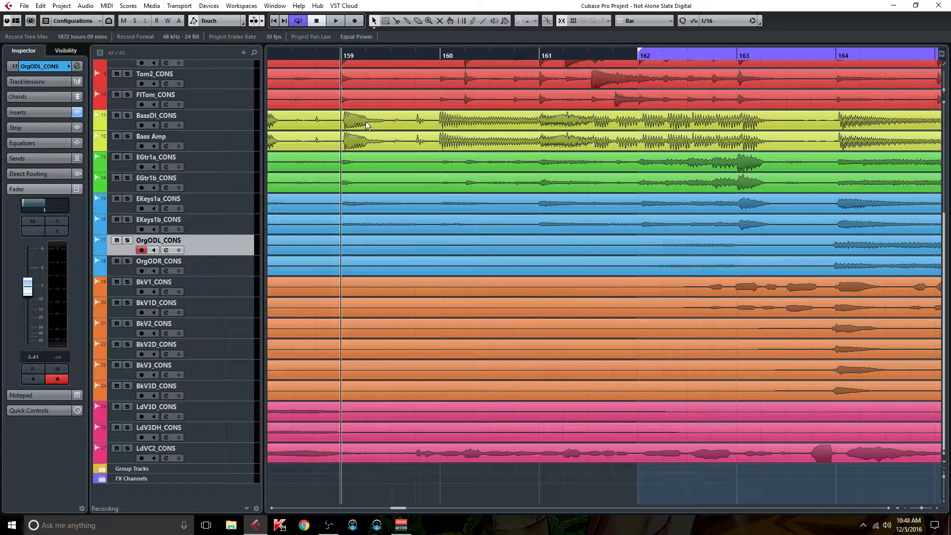
Step: Open the MixConsole, scroll to the group channels and start playback
key(F3)
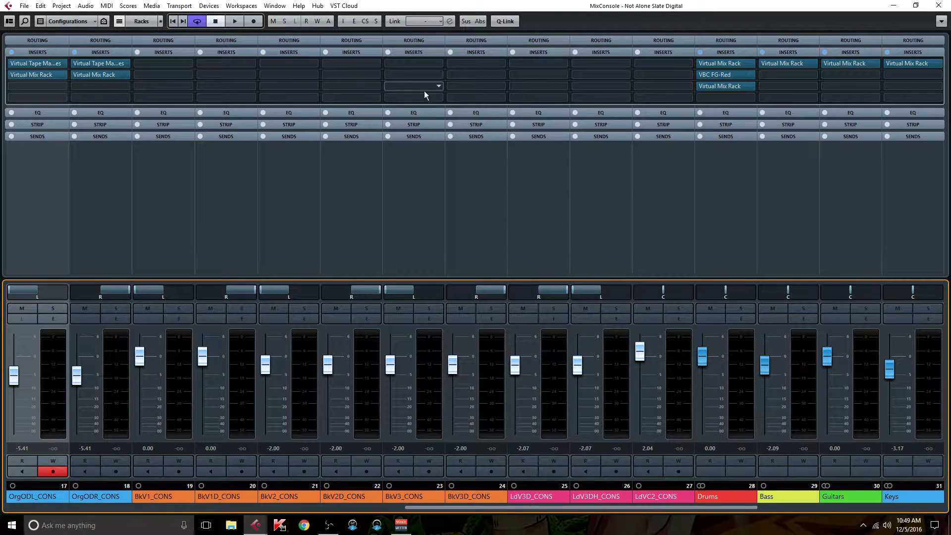
drag(473, 507, 588, 492)
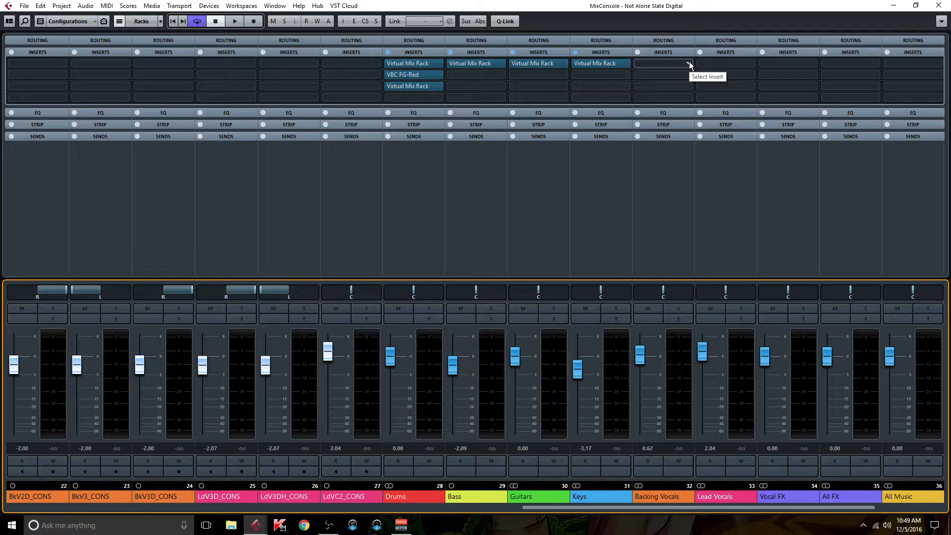
key(space)
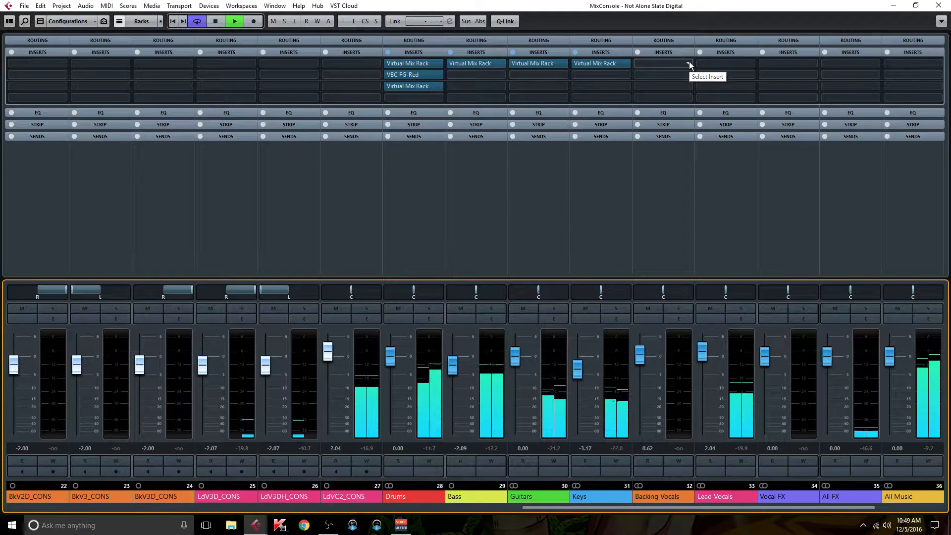
Step: Insert Virtual Mix Rack on the Backing Vocals channel's first insert slot
click(689, 64)
text(vmr)
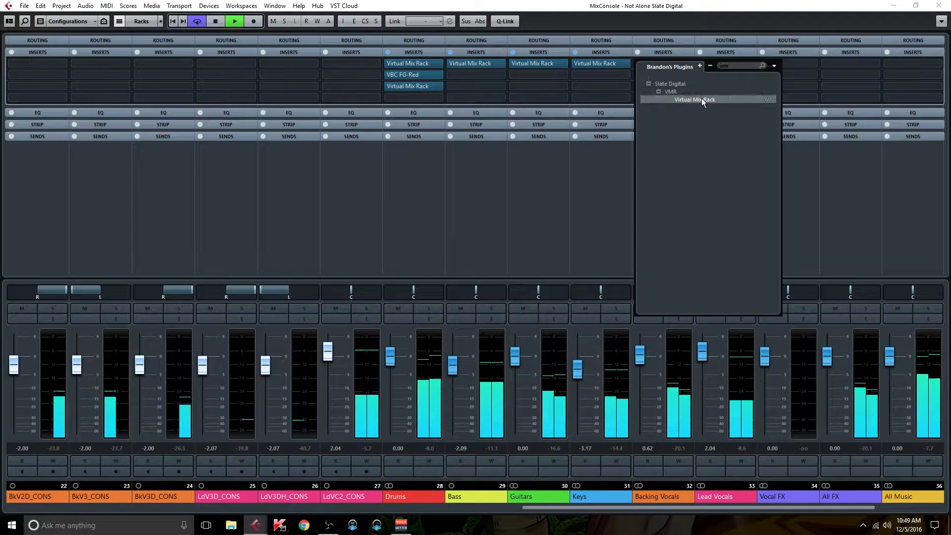
click(701, 99)
Step: Load the VCC MixBuss module into slot A of the rack
scroll(363, 299, down, 10)
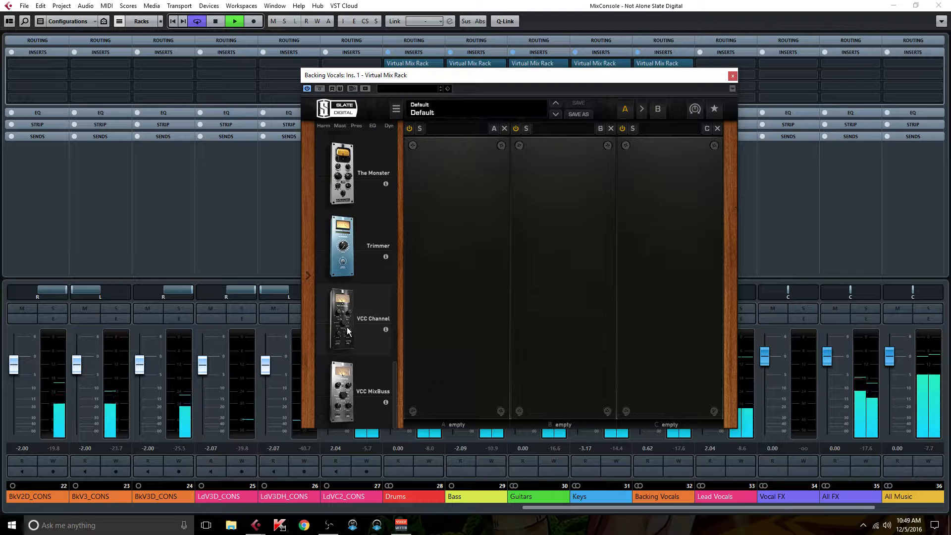
drag(351, 379, 457, 334)
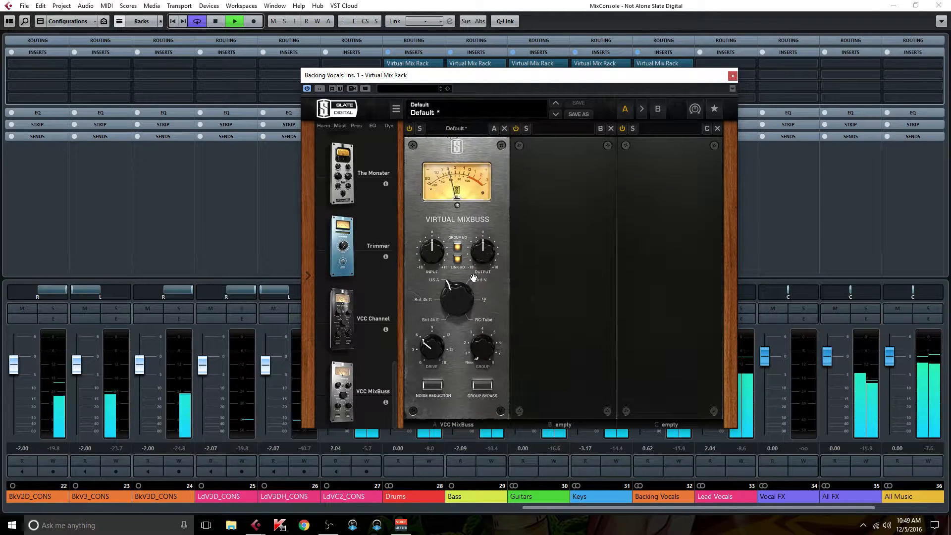
click(458, 247)
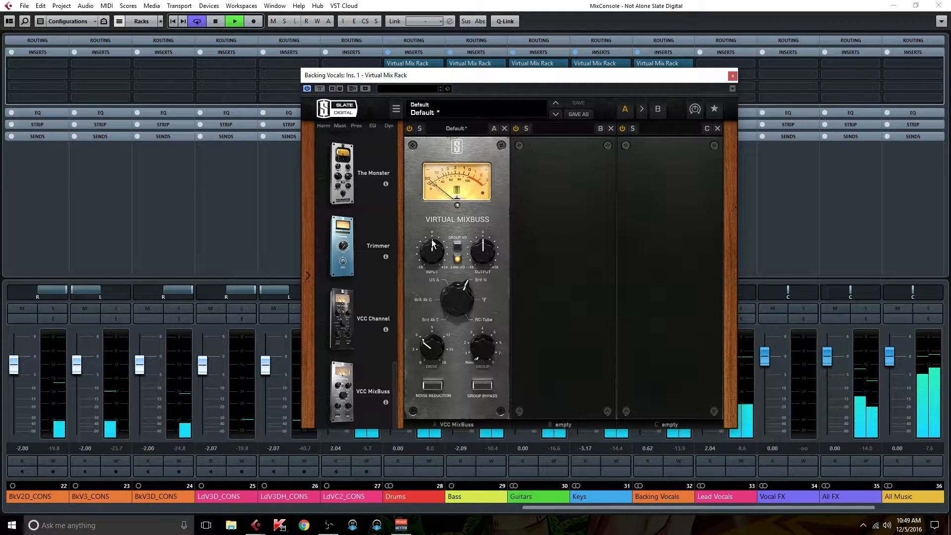
Step: Raise the VCC MixBuss input slightly and close the rack editor
mouse_move(427, 253)
drag(428, 252, 427, 244)
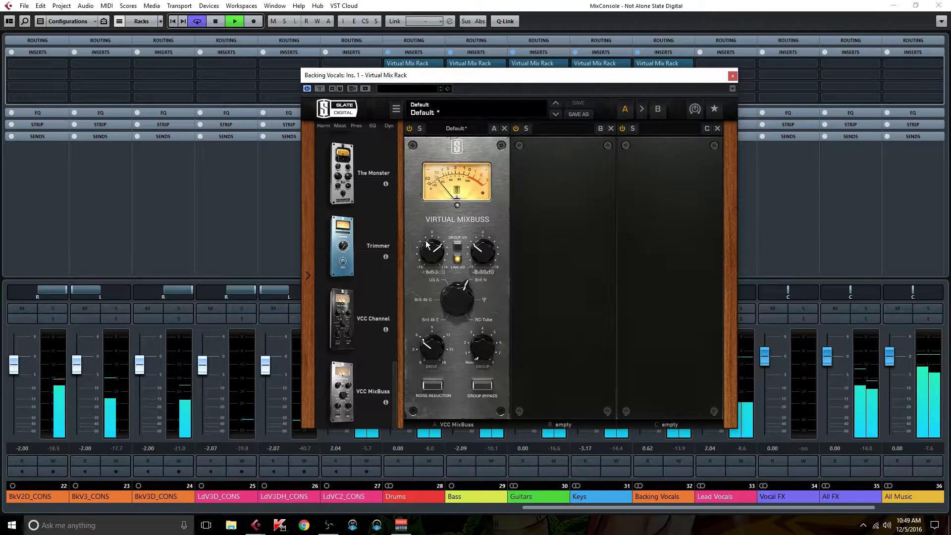
scroll(355, 280, up, 3)
scroll(355, 281, up, 5)
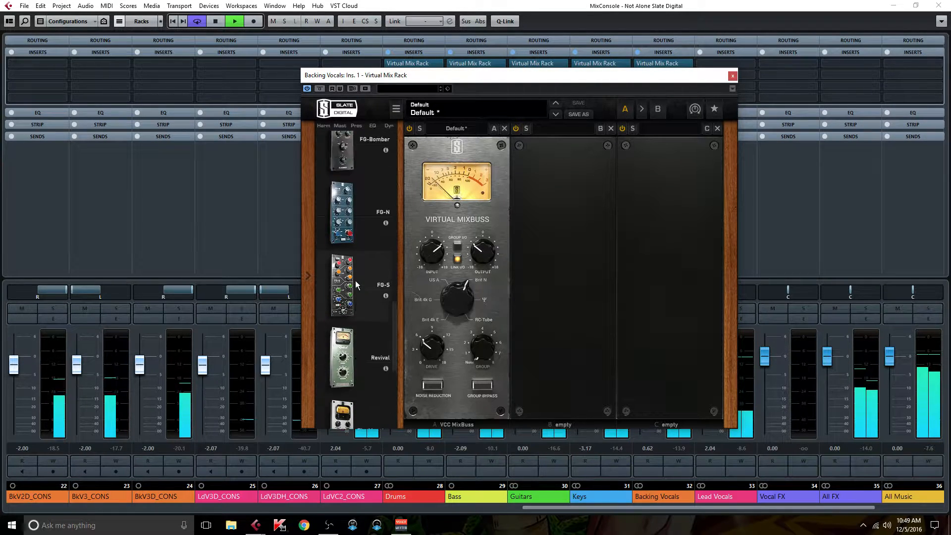
click(732, 76)
Step: Move the Virtual Mix Rack to the second insert slot and insert Virtual Tape Machines in the first
drag(672, 63, 674, 74)
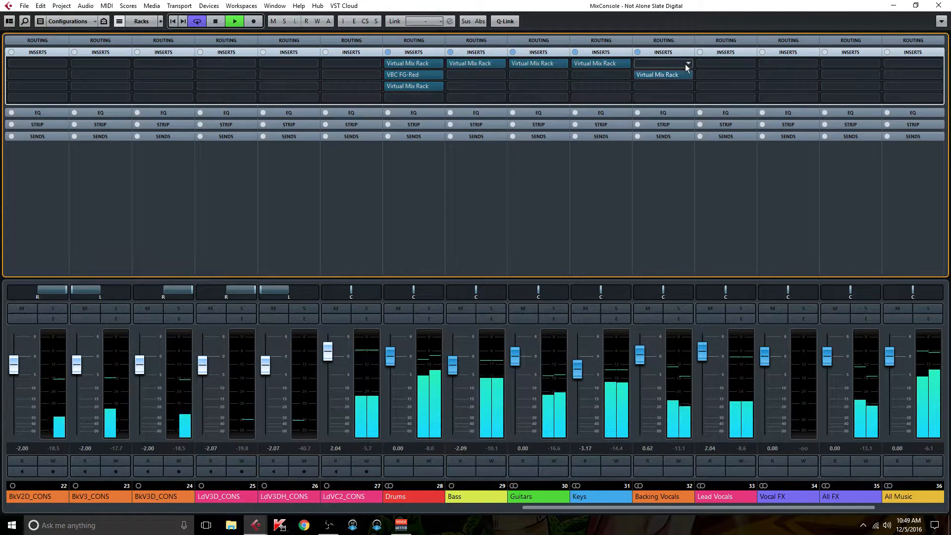
click(685, 64)
text(vtm)
click(716, 99)
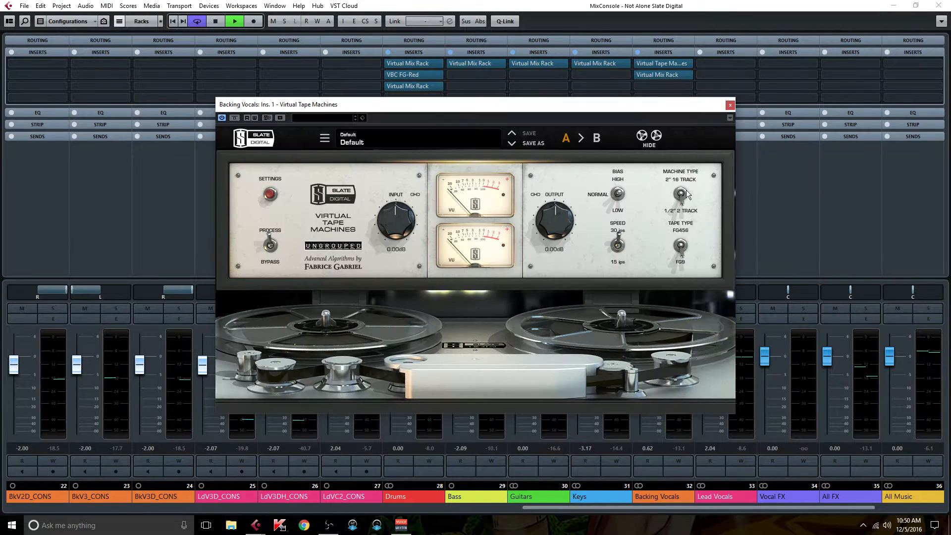
Step: Toggle the tape type and speed switches, raise the tape input to +6.48 dB, and close the editor
click(680, 246)
click(618, 245)
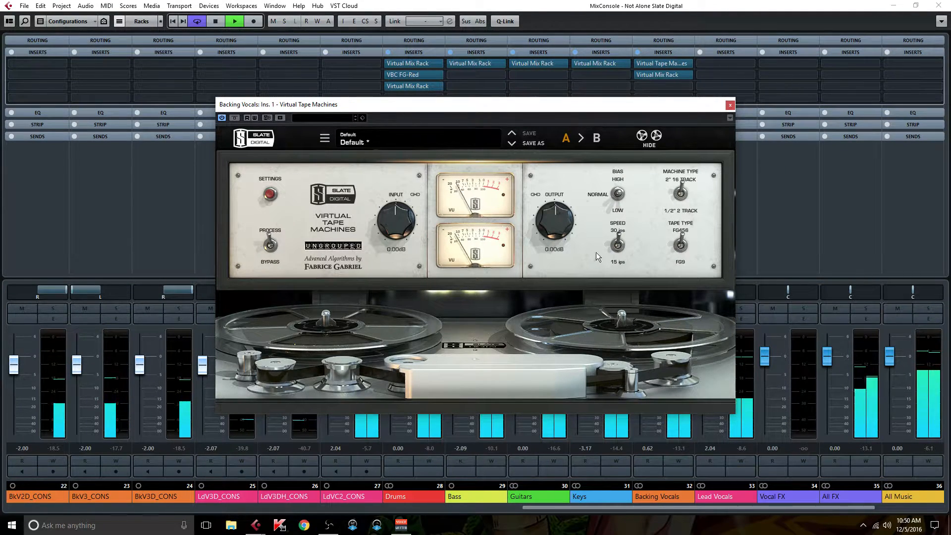
drag(390, 221, 389, 213)
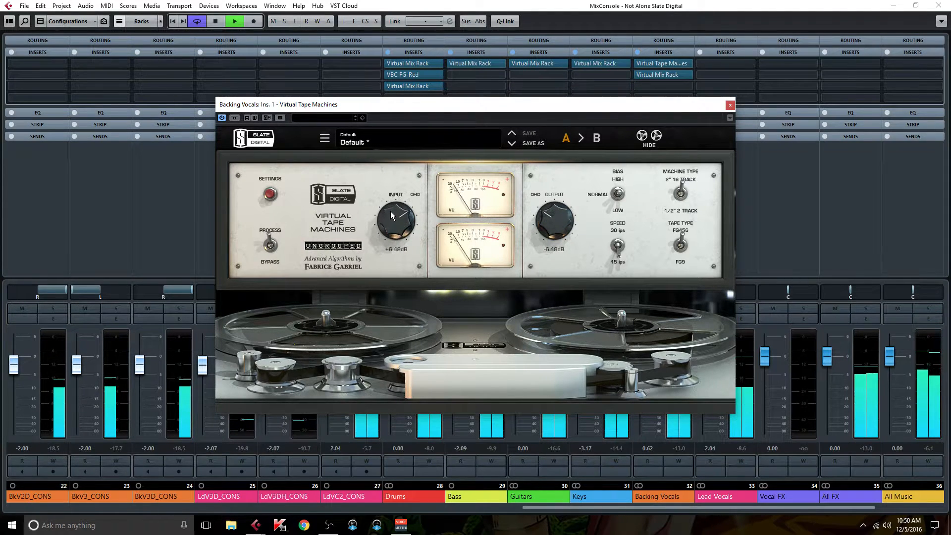
click(663, 59)
Step: Open the Virtual Mix Rack on the second insert and load the CS-EQ module into slot B
click(637, 51)
click(638, 51)
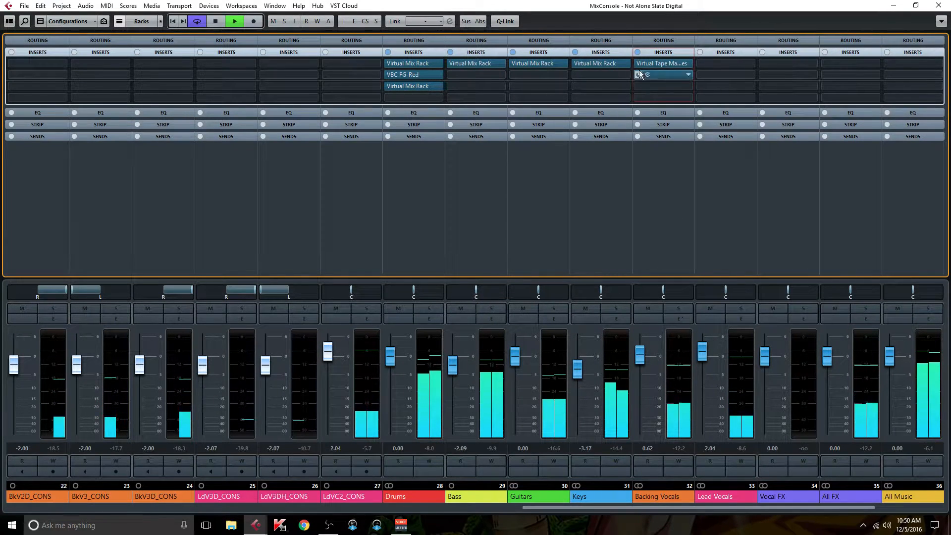
click(664, 75)
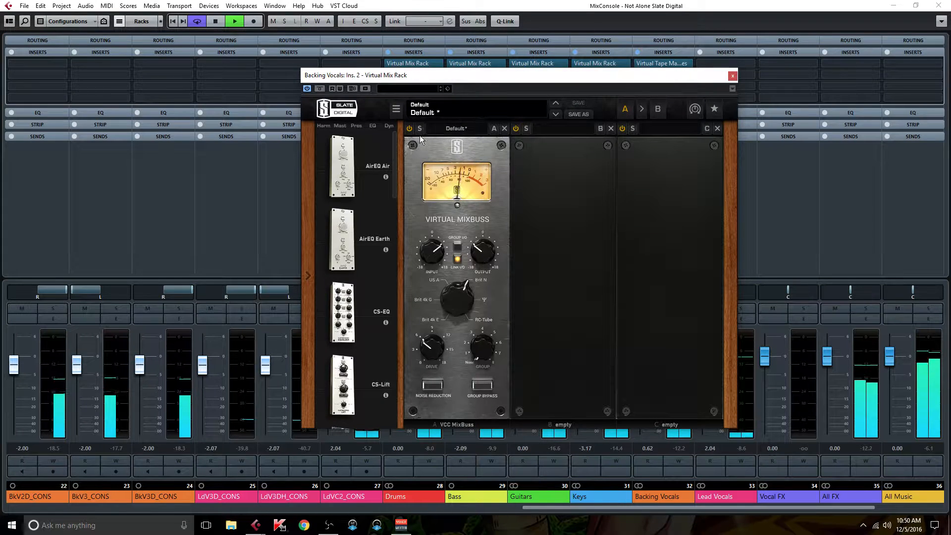
drag(343, 312, 588, 350)
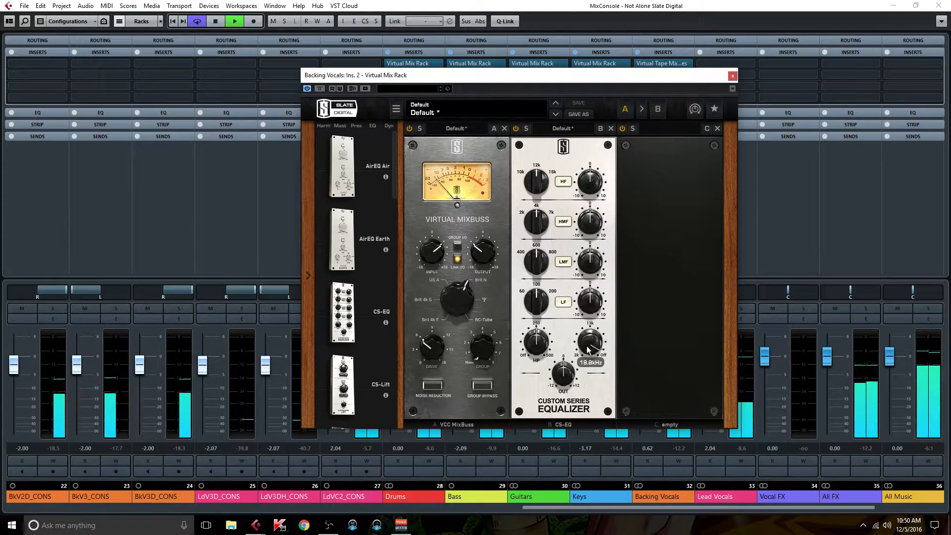
Step: Shape the CS-EQ: boost the high band about 1.48, cut the high-mids about 1.48, adjust low-mids and low-pass
drag(537, 182, 470, 216)
drag(588, 187, 585, 184)
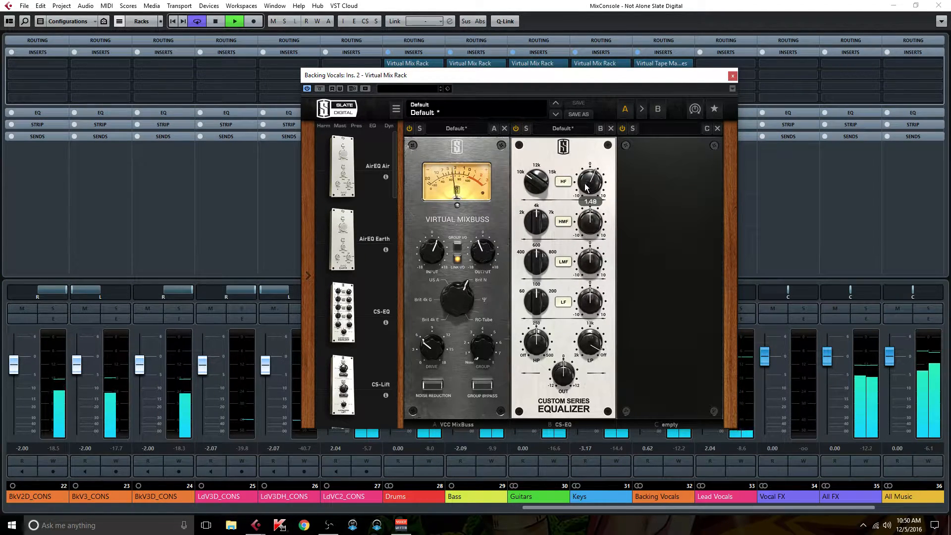
drag(529, 218, 587, 227)
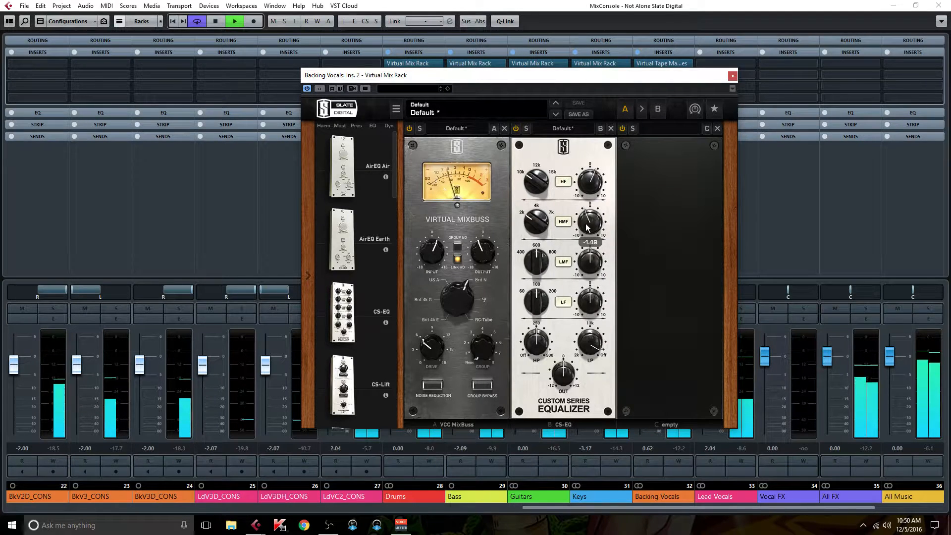
drag(535, 253, 583, 230)
drag(585, 184, 586, 179)
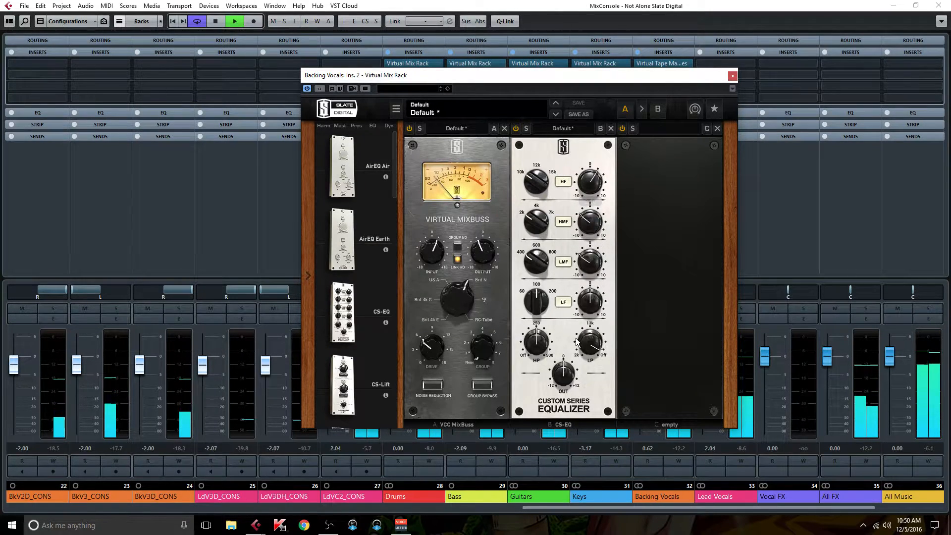
drag(595, 345, 596, 339)
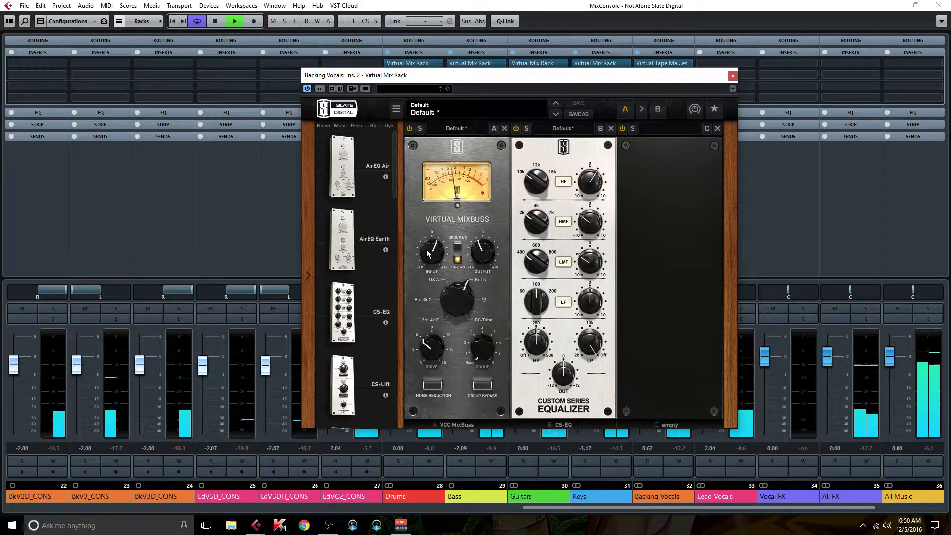
Step: Load the FG-116 compressor into slot C of the rack
scroll(349, 267, down, 3)
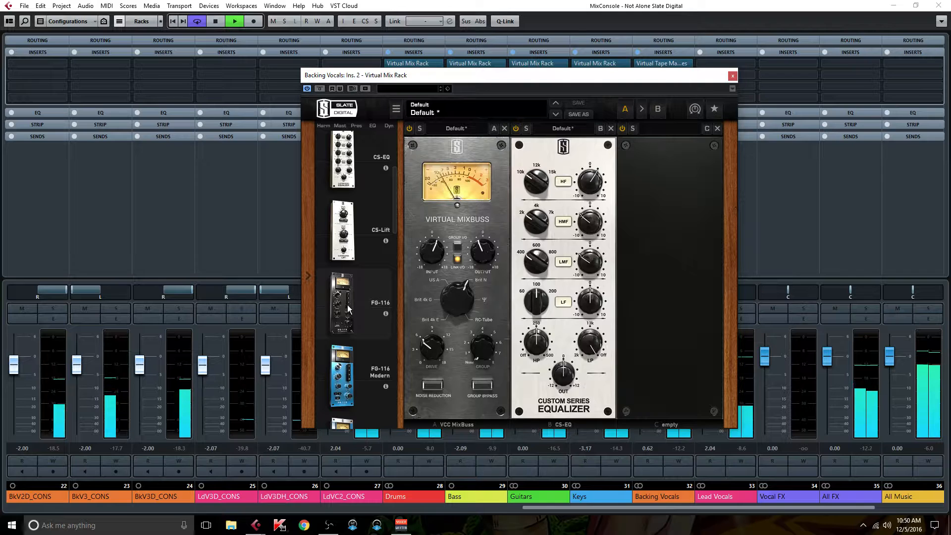
drag(349, 310, 629, 311)
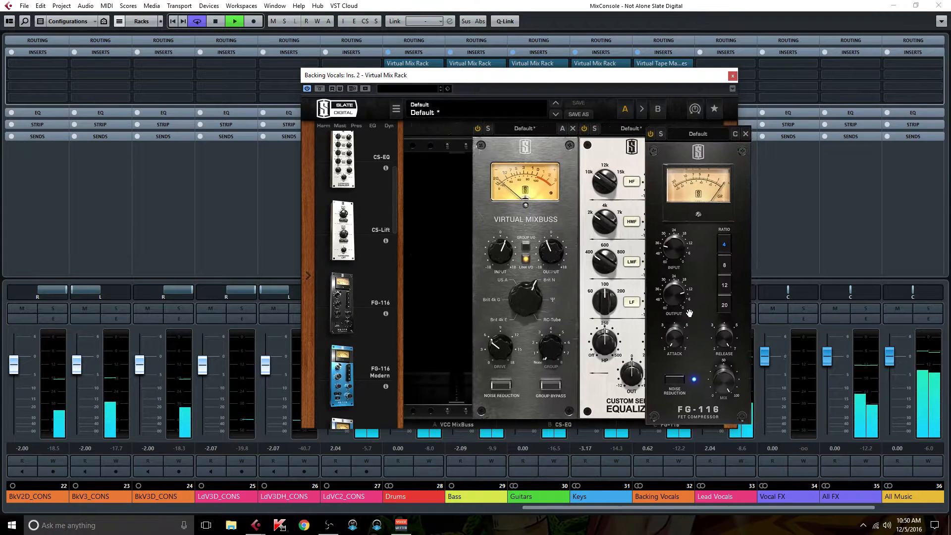
Step: Reopen the Virtual Tape Machines editor alongside the rack to compare, then close it
click(671, 63)
drag(568, 93, 519, 237)
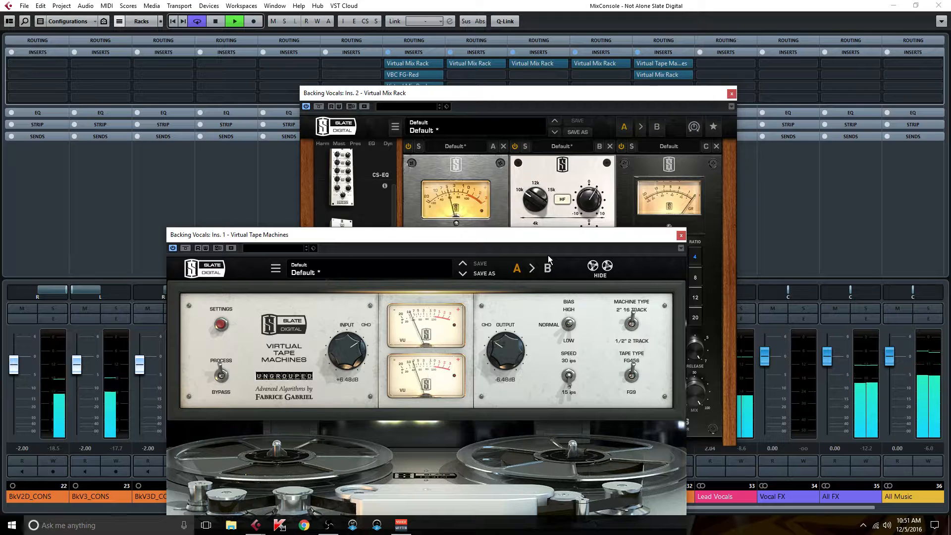
click(454, 93)
drag(440, 269, 440, 276)
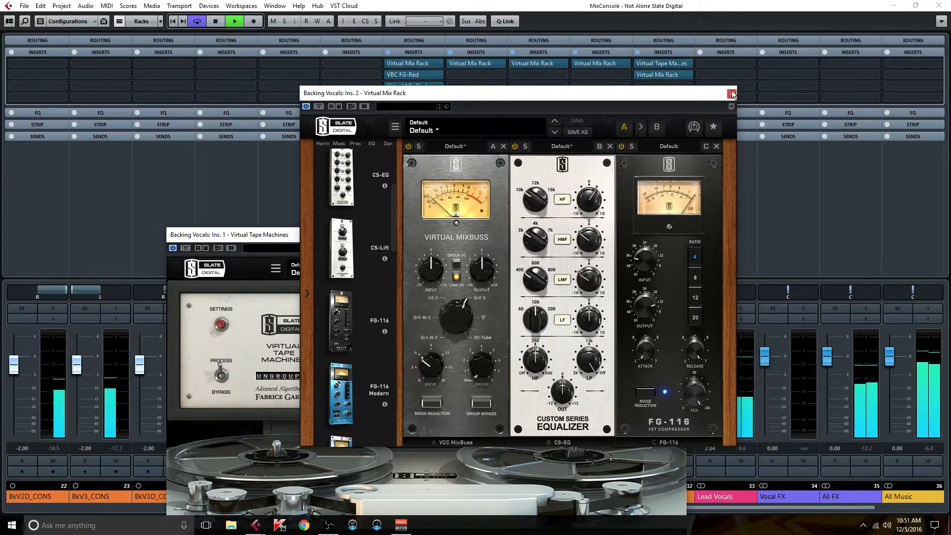
click(290, 234)
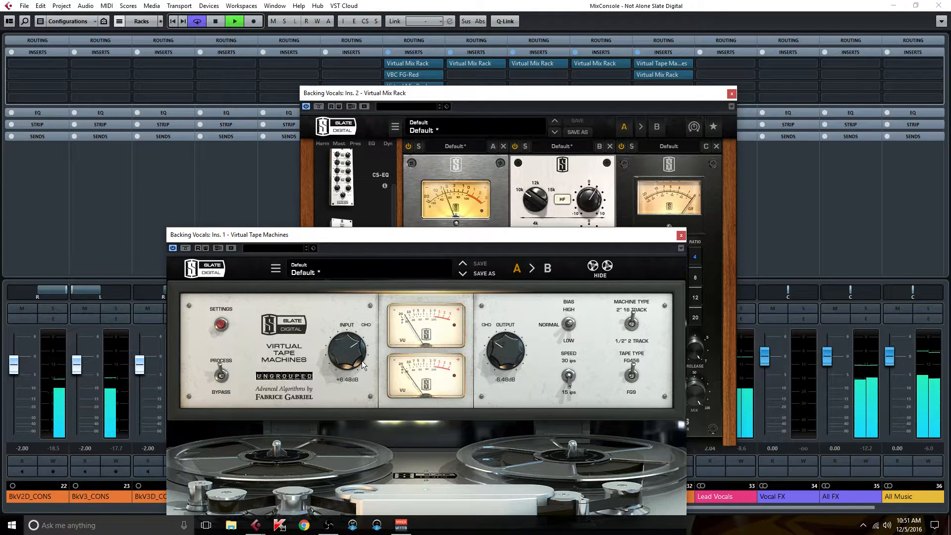
click(681, 235)
Step: Adjust the FG-116 attack and set its input to about -21.7 dB
drag(601, 94, 519, 46)
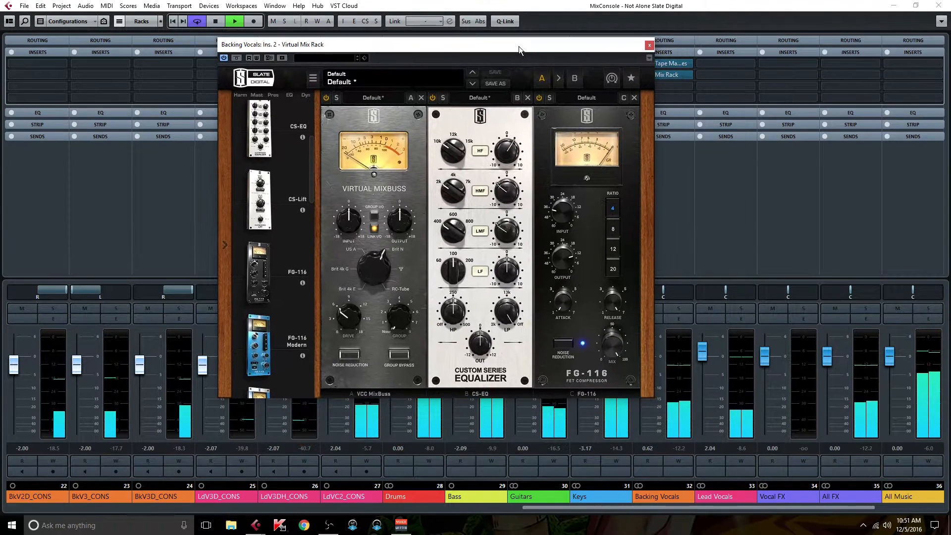
mouse_move(558, 301)
drag(559, 304, 561, 290)
mouse_move(563, 269)
mouse_move(557, 213)
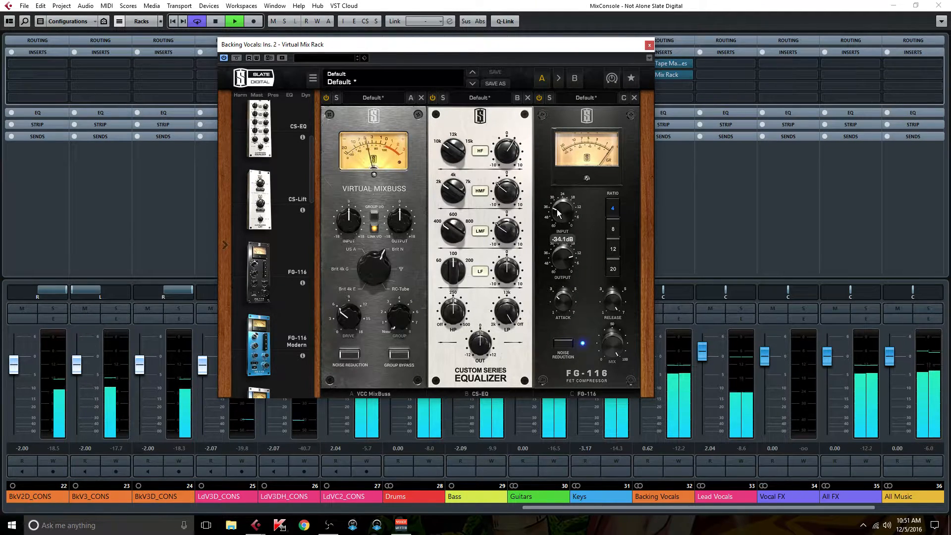
mouse_move(558, 216)
mouse_down()
mouse_move(564, 224)
mouse_move(561, 211)
mouse_up()
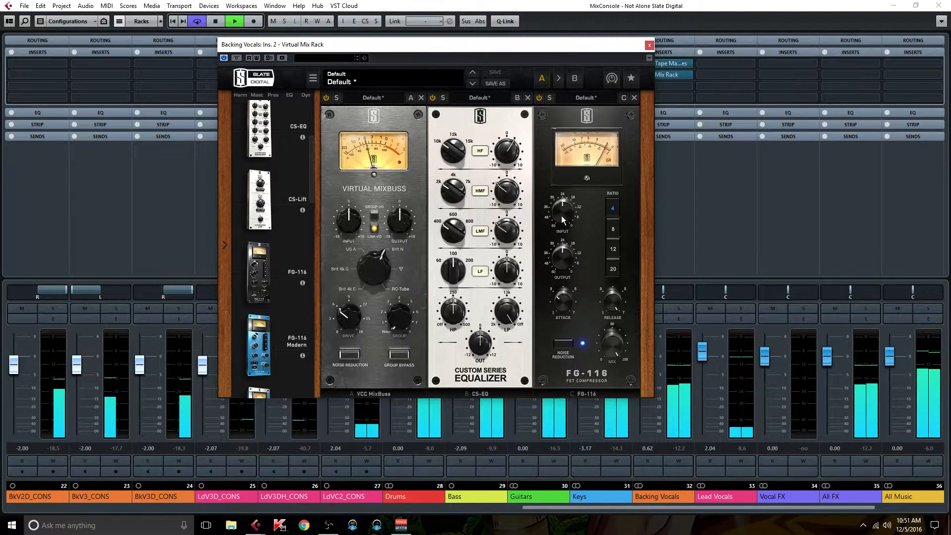
drag(561, 216, 560, 213)
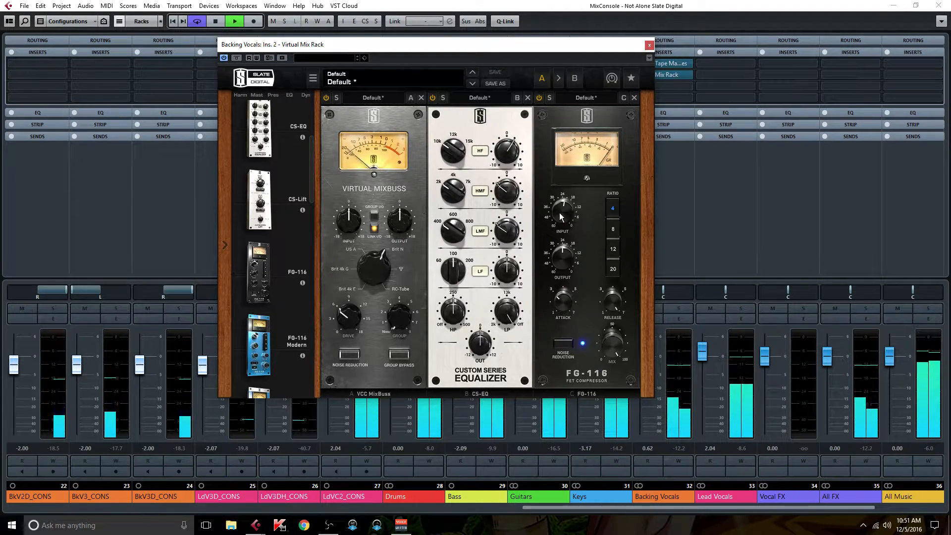
drag(559, 214, 559, 212)
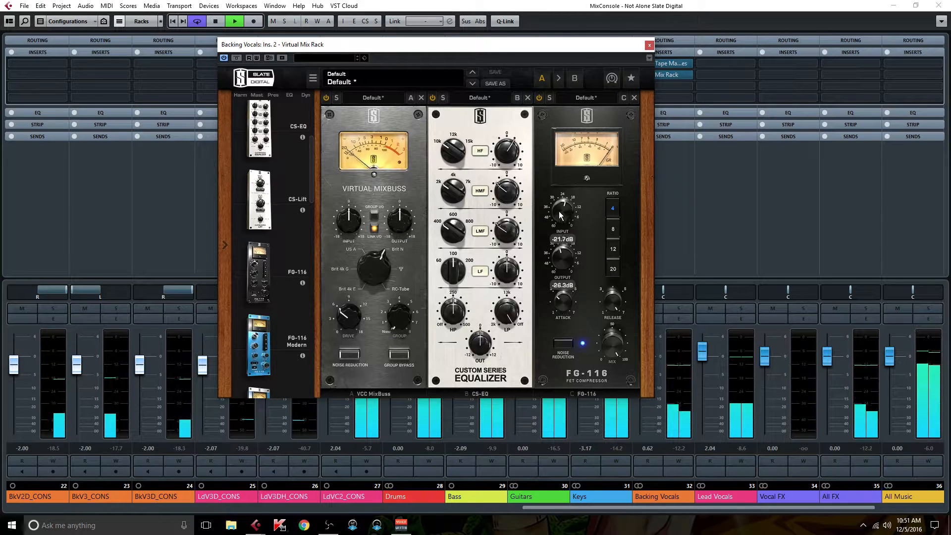
Step: Start adding an FX channel to send 1 of the Backing Vocals channel, with its output routed to Vocal FX
drag(572, 46, 460, 38)
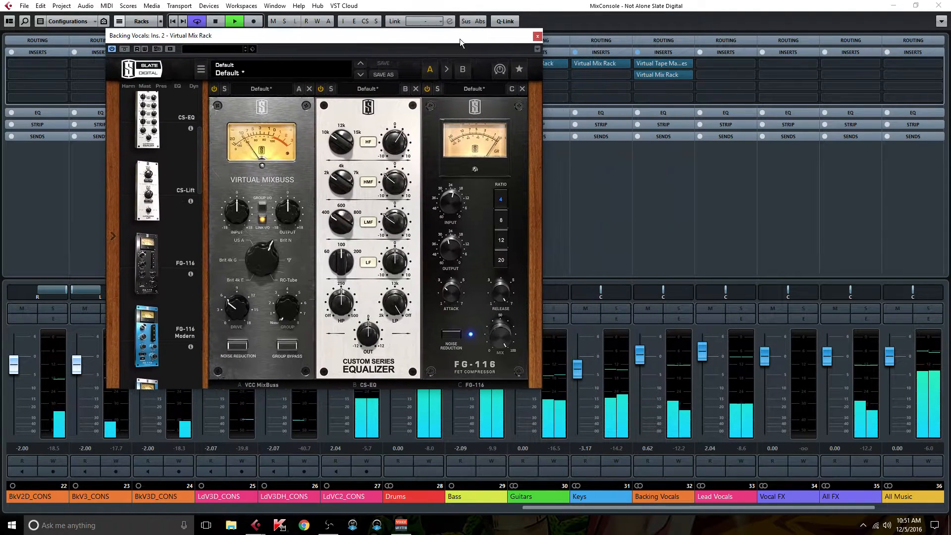
click(665, 136)
right_click(663, 146)
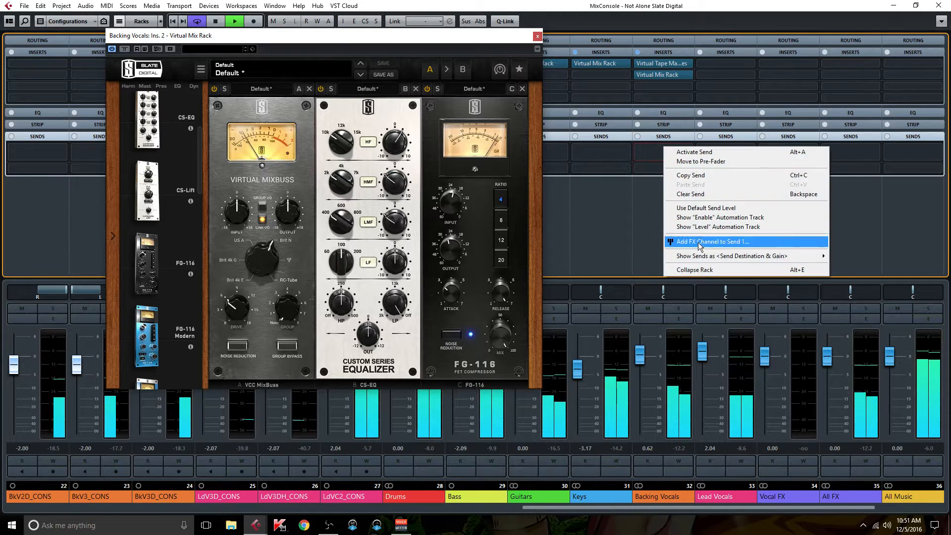
mouse_move(703, 259)
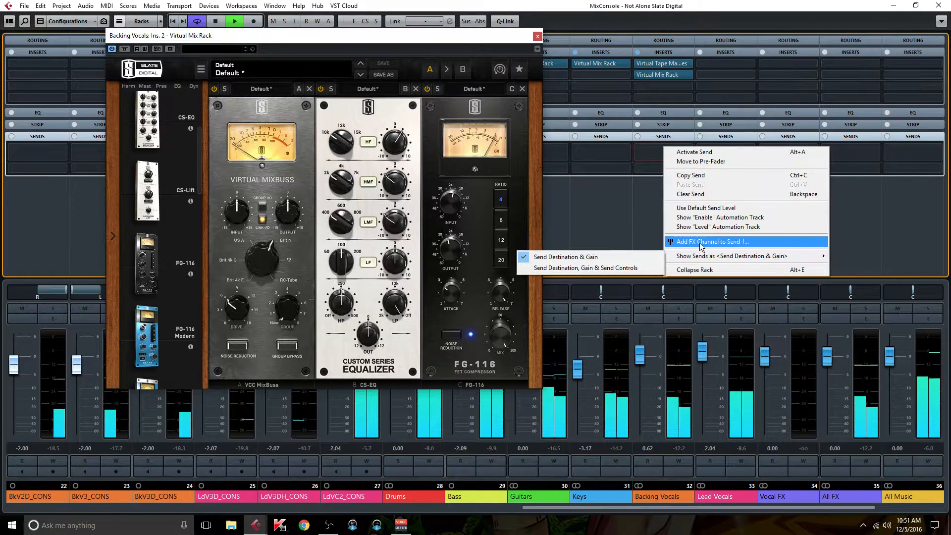
click(699, 242)
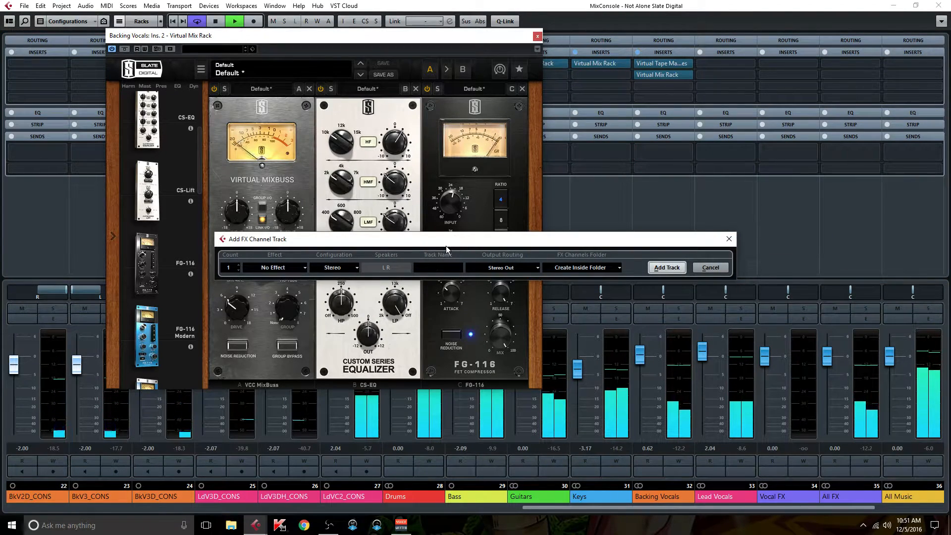
click(516, 267)
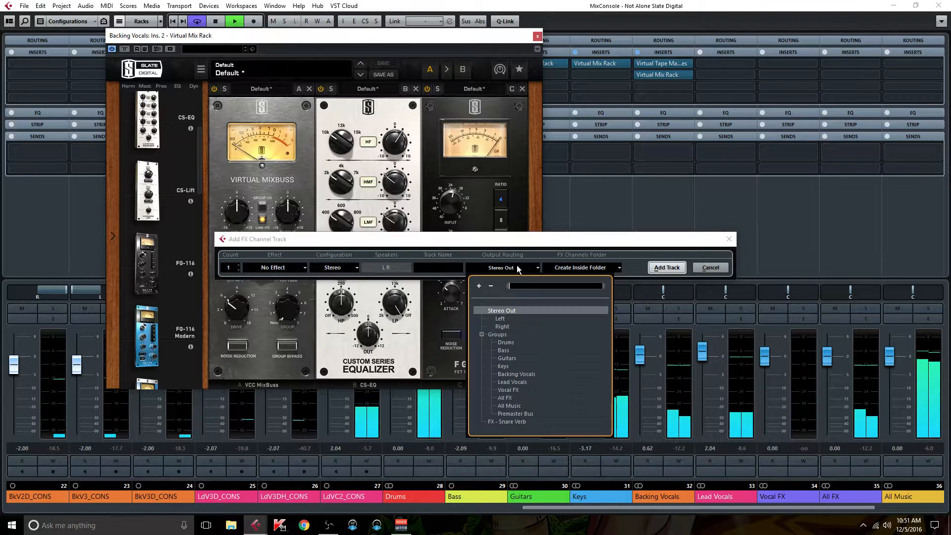
click(507, 390)
Step: Choose the UAD EMT 140 reverb as the new FX channel's effect
click(292, 272)
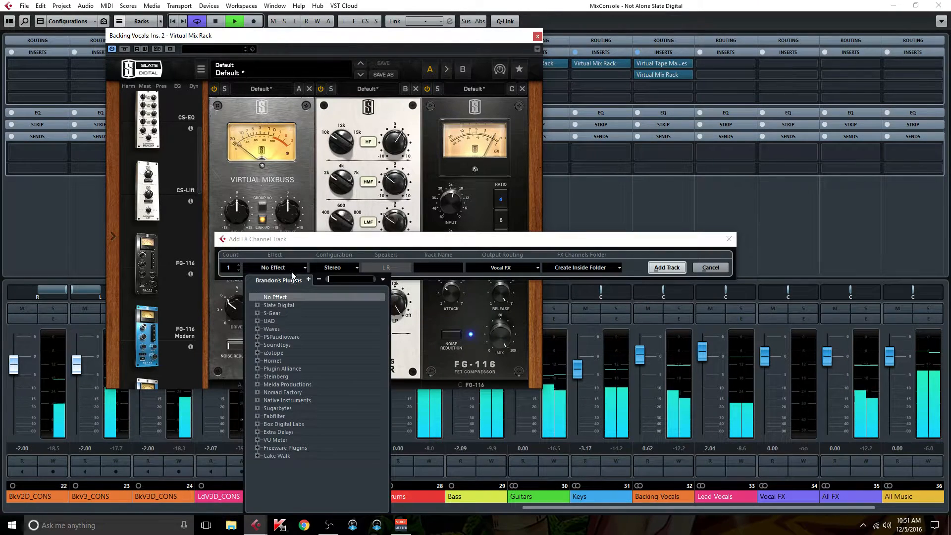
click(257, 321)
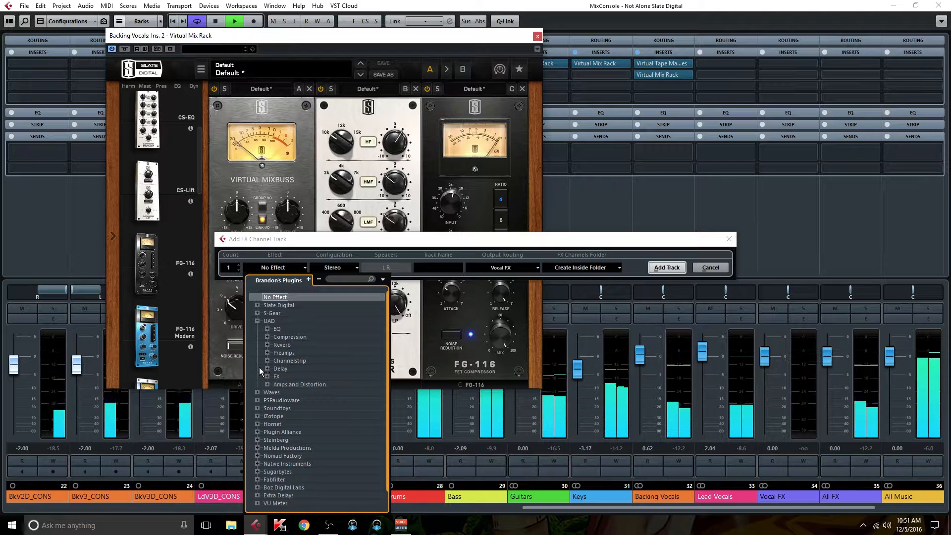
click(267, 345)
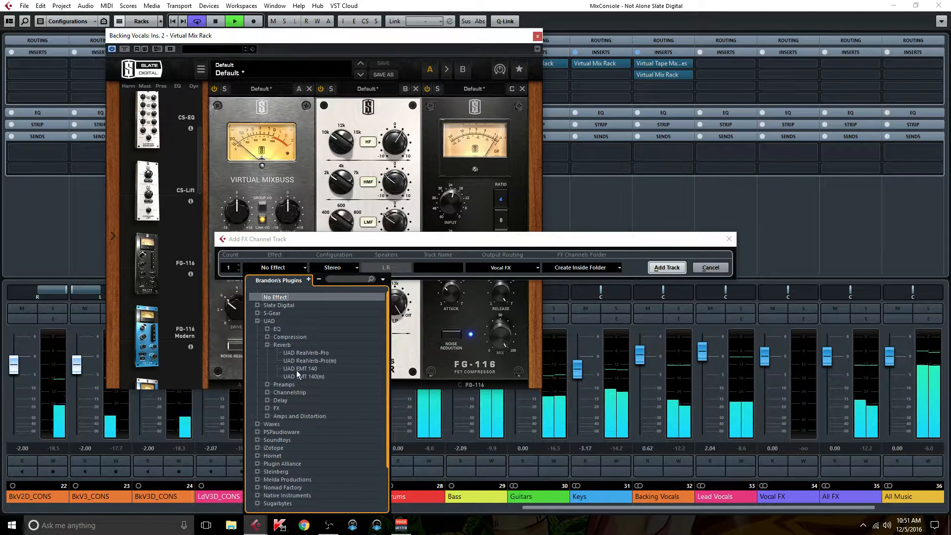
click(297, 369)
Step: Name the FX track Vocal Verb and add it
click(435, 268)
text(Vocal)
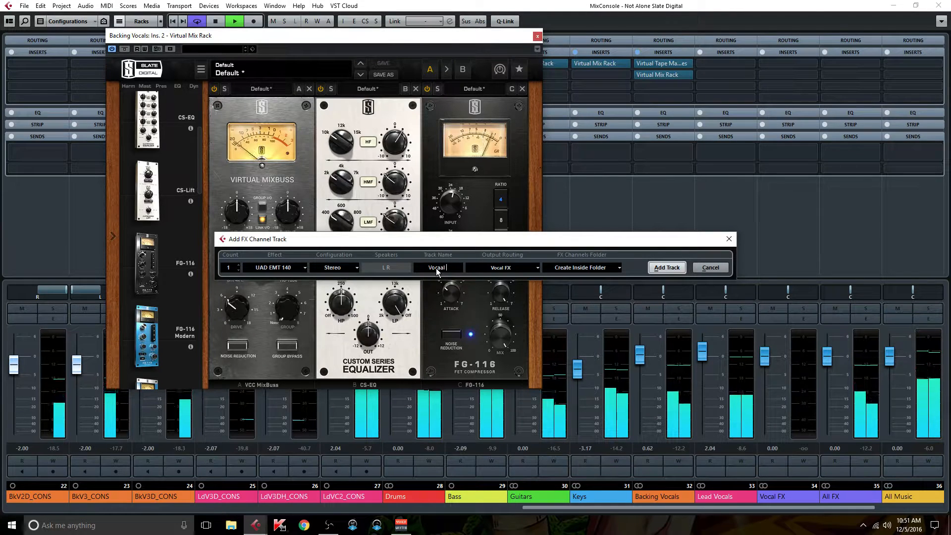
key(BackSpace)
text(l Verr)
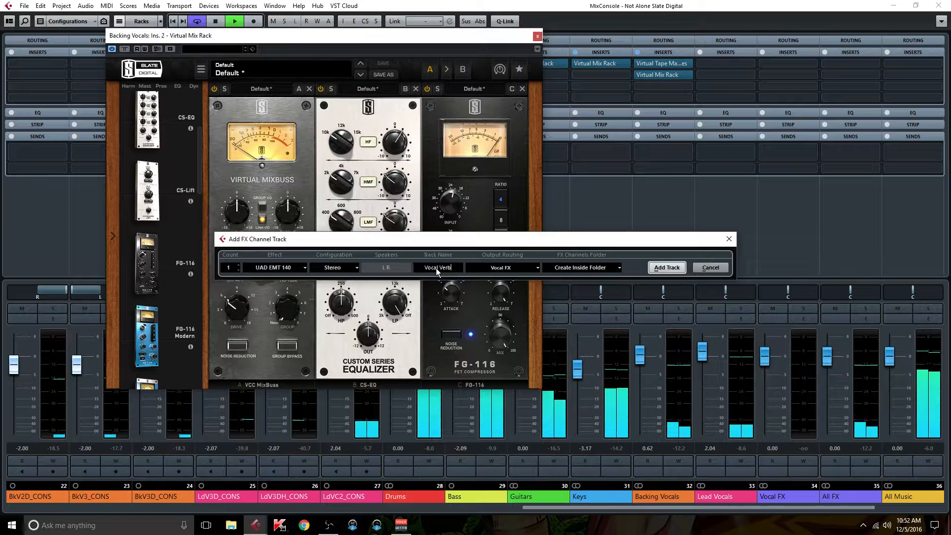
text(b)
key(Return)
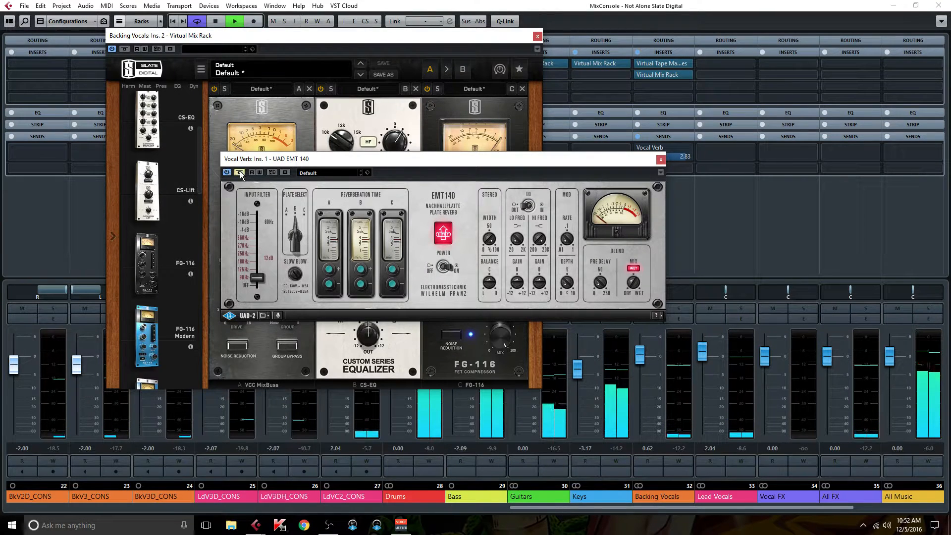
Step: Raise the EMT 140 input filter slider, then close the reverb plug-in window
drag(341, 158, 689, 209)
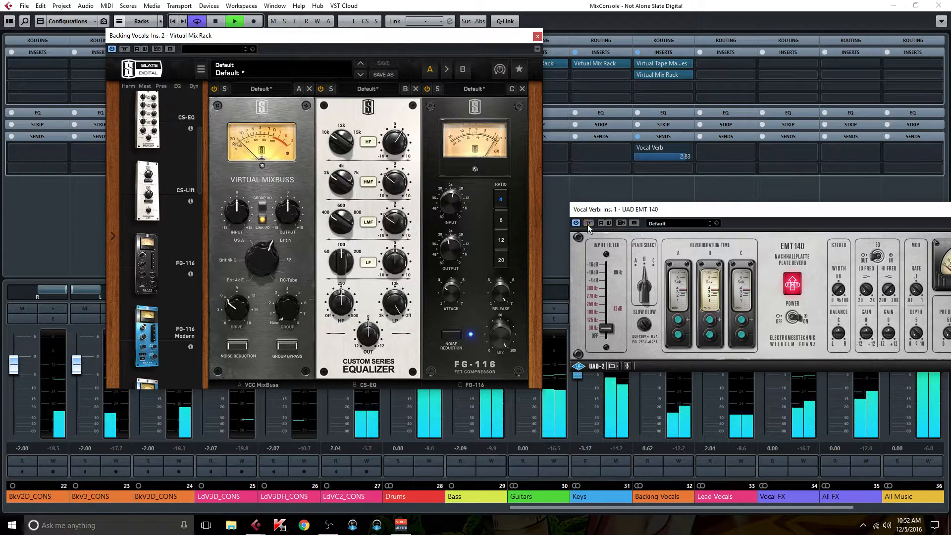
drag(605, 329, 610, 293)
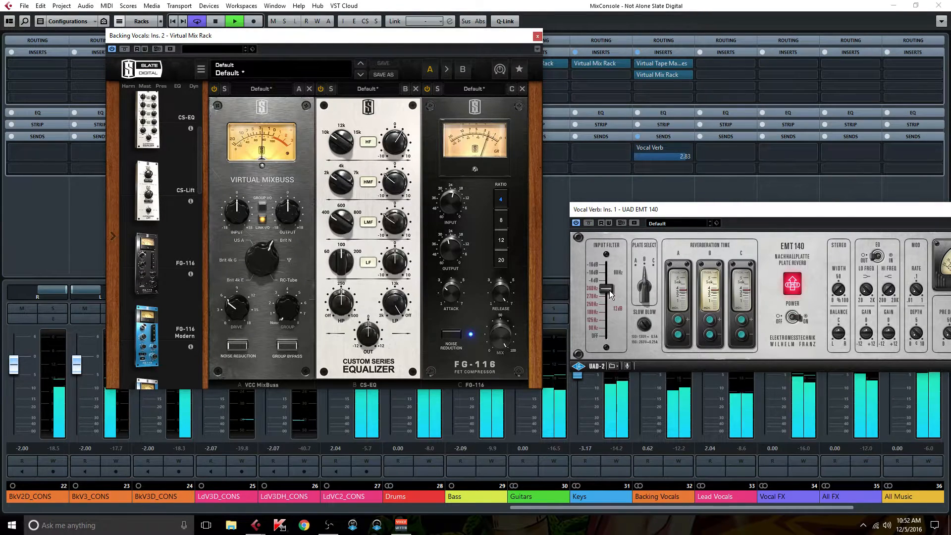
drag(703, 206, 431, 171)
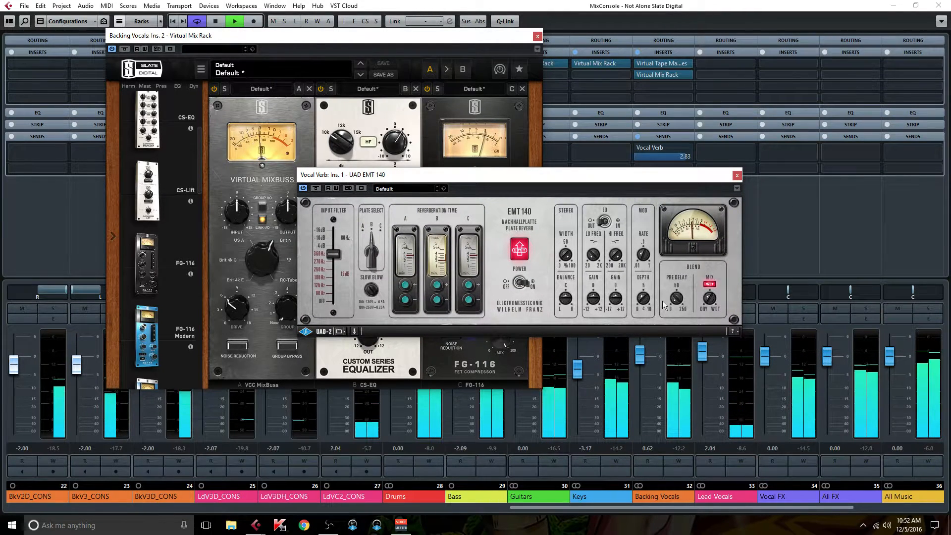
click(736, 175)
Step: Open the Vocal Verb channel settings and set its EQ low cut around 277 Hz and high cut around 2627 Hz
drag(756, 507, 847, 514)
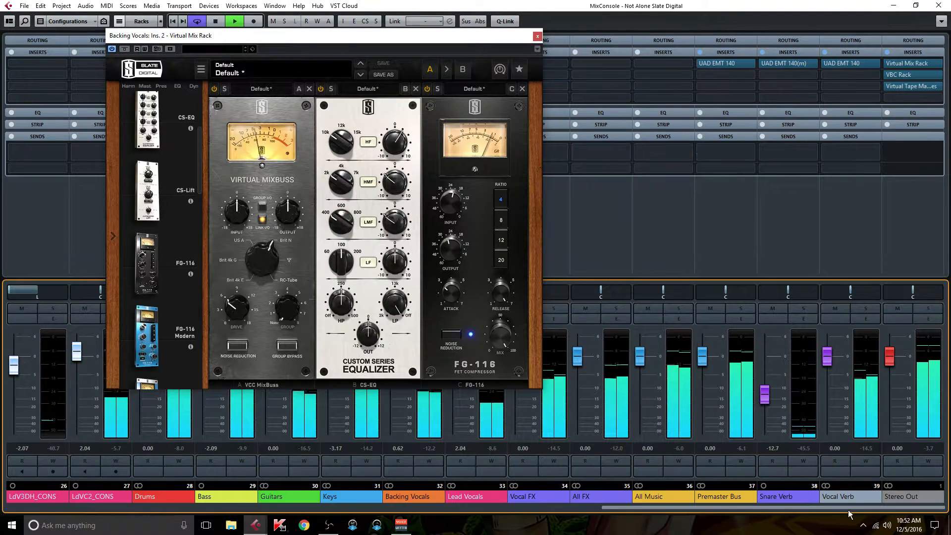
click(865, 319)
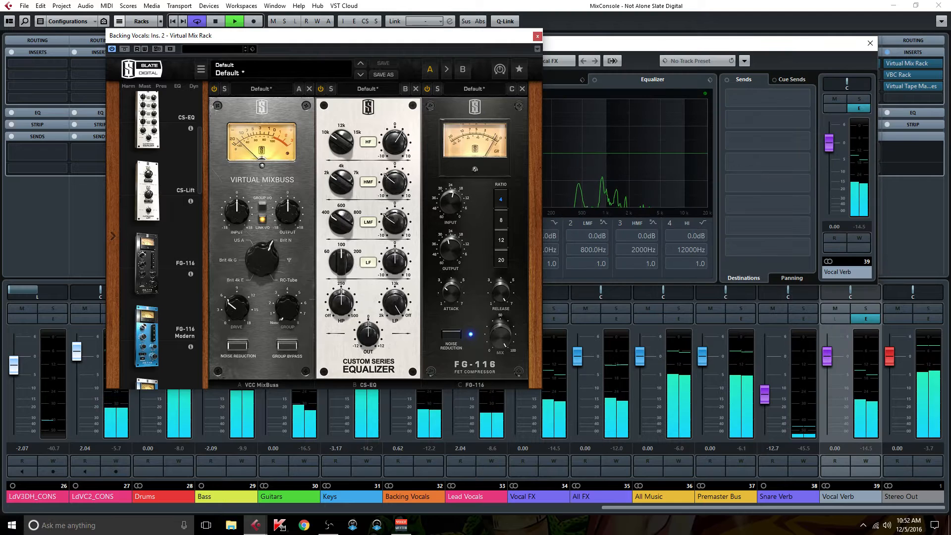
drag(415, 36, 233, 65)
drag(493, 154, 562, 211)
drag(682, 163, 637, 210)
Step: Set the Vocal Verb channel colour to Color 11 and its fader to about -9.98 dB, then close the settings
drag(829, 144, 836, 168)
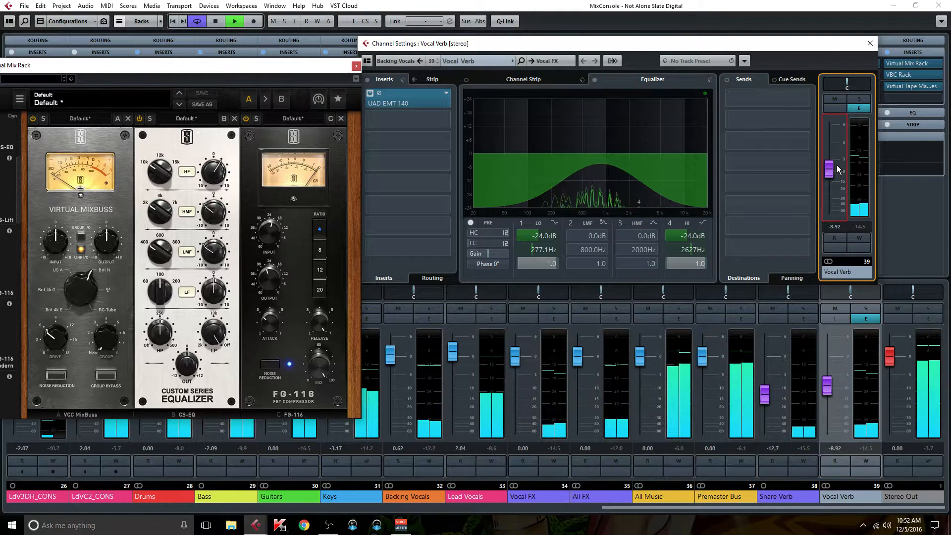
click(852, 271)
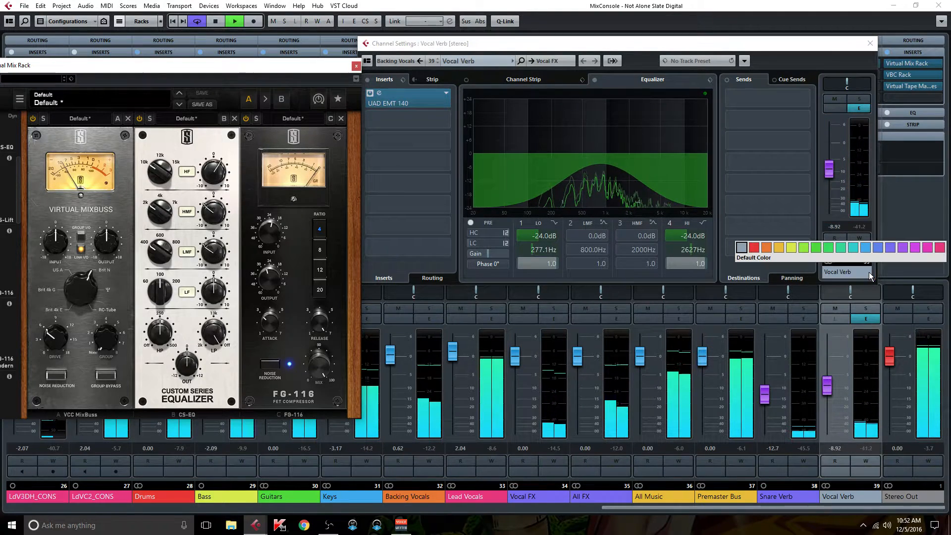
click(877, 247)
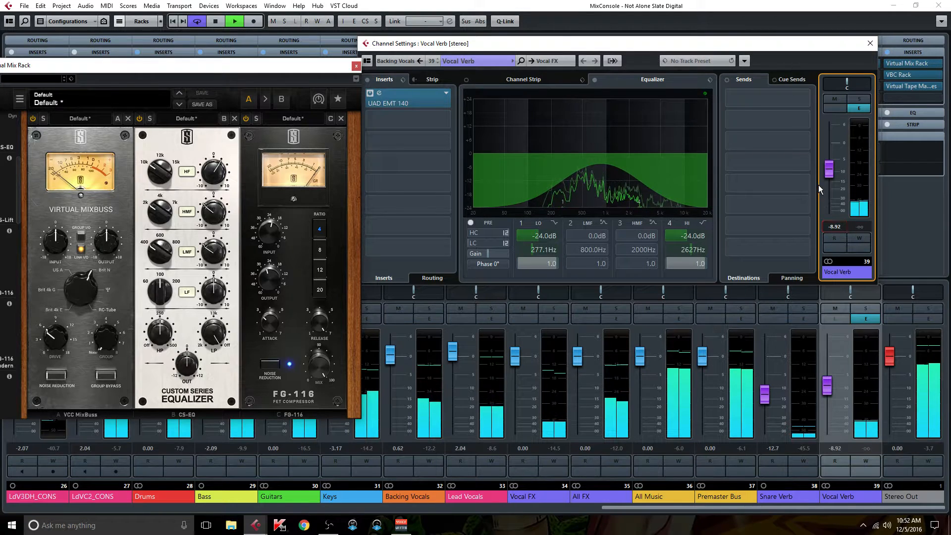
drag(830, 170, 830, 173)
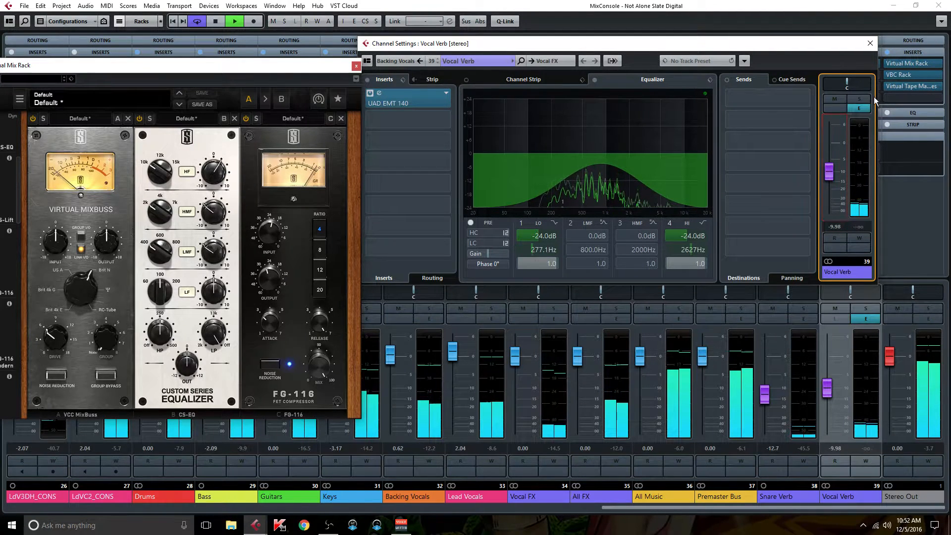
click(870, 43)
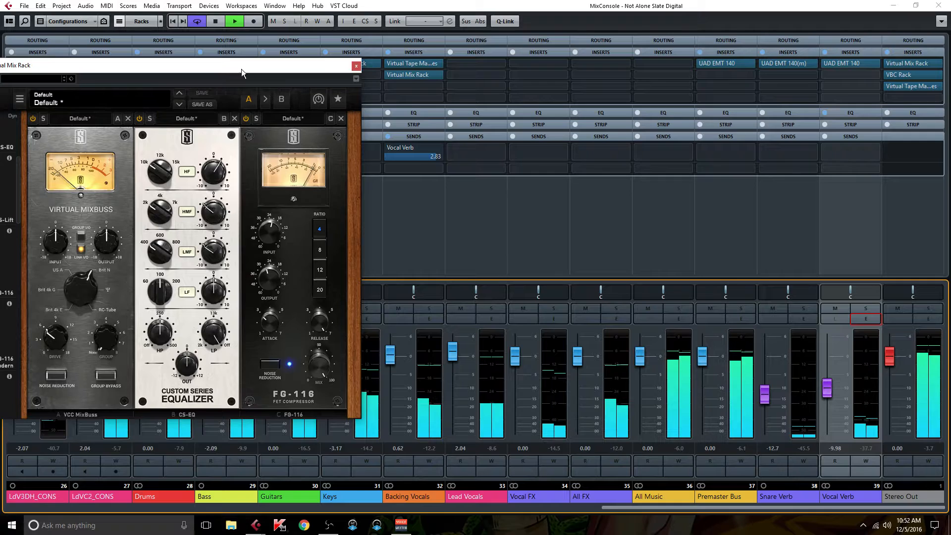
Step: Close the Backing Vocals Virtual Mix Rack editor
drag(233, 70, 311, 61)
mouse_move(289, 165)
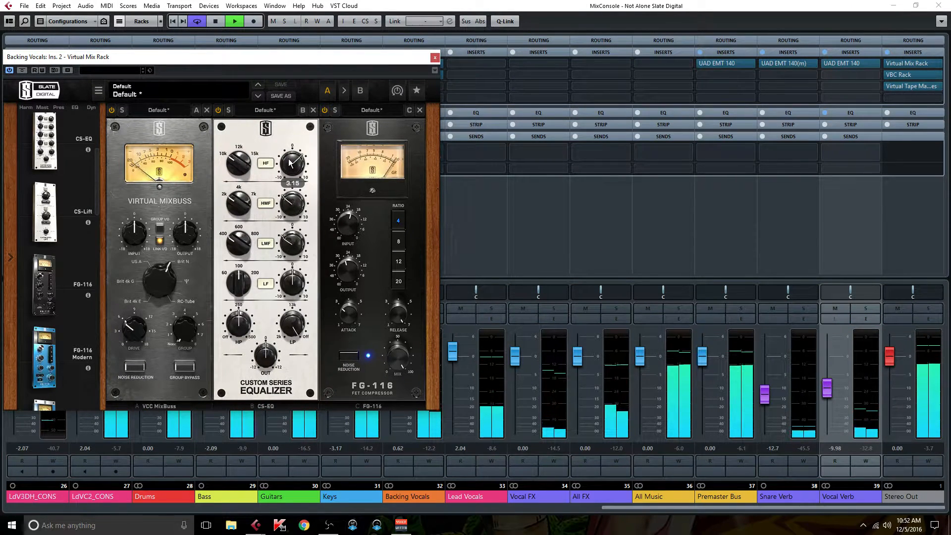
mouse_move(345, 228)
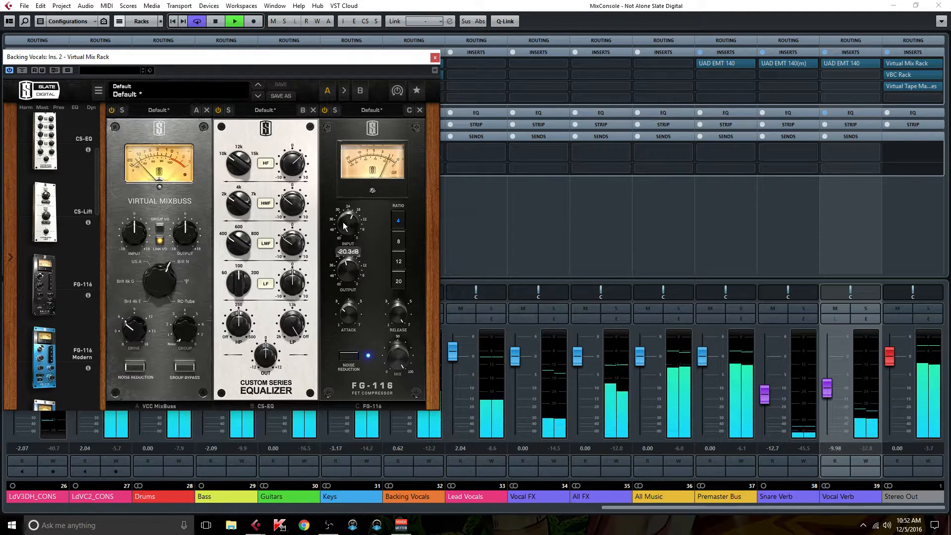
mouse_move(348, 266)
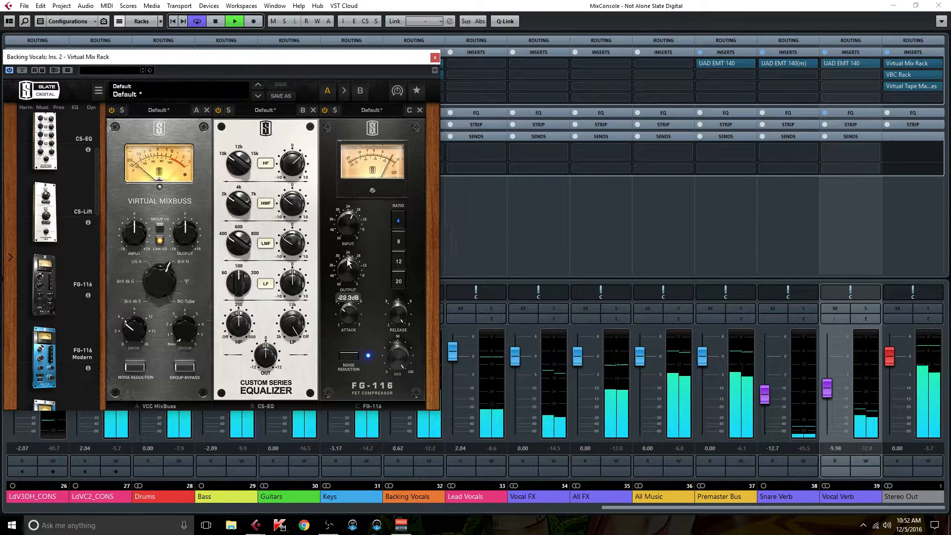
click(435, 58)
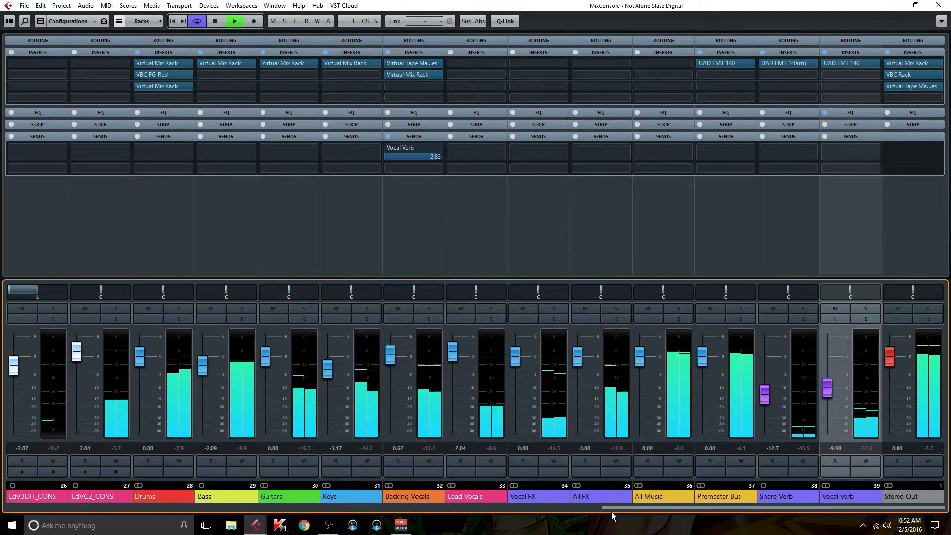
Step: Lower the OrgODL and OrgODR faders to about -8.40 and -8.96 dB
drag(602, 507, 315, 507)
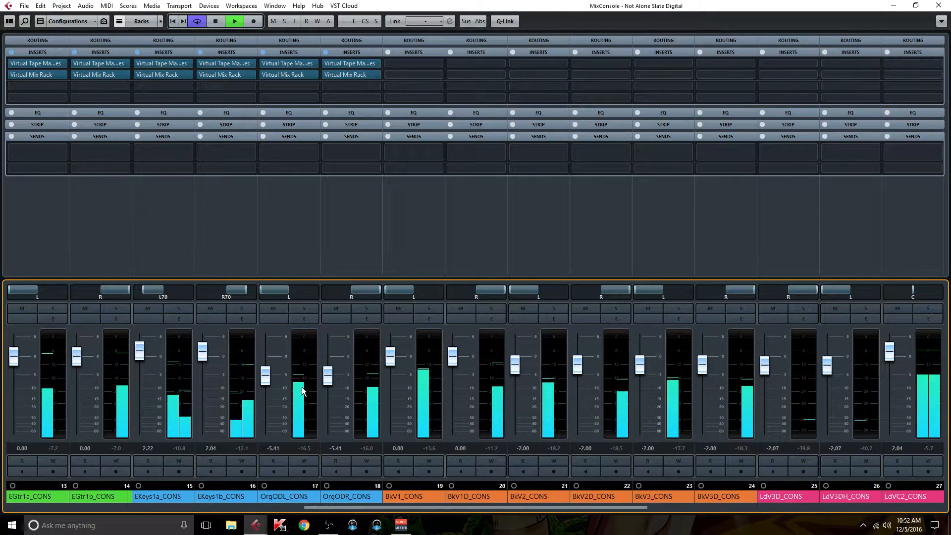
drag(273, 374, 329, 389)
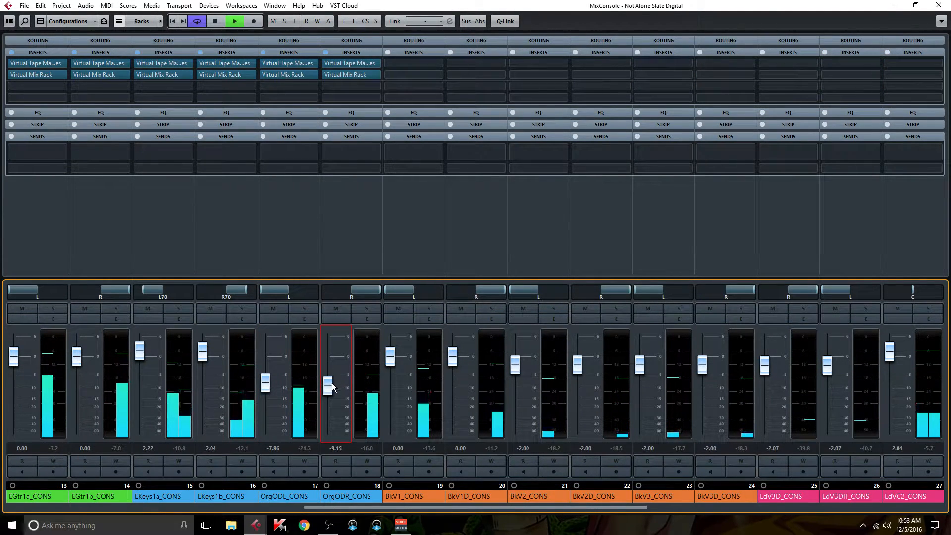
drag(267, 381, 266, 384)
drag(326, 389, 327, 388)
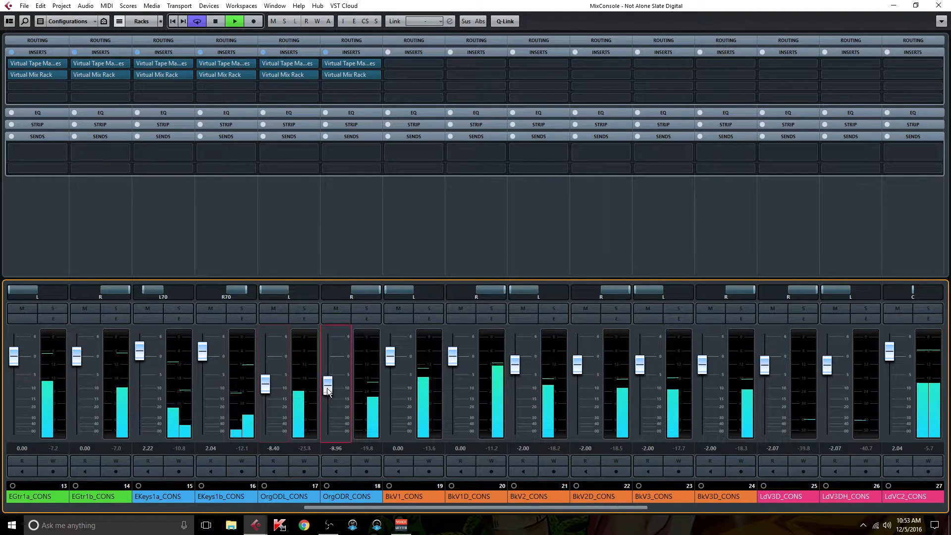
Step: Set the Backing Vocals fader to 0 dB
drag(394, 507, 651, 516)
double_click(519, 448)
text(0)
key(Return)
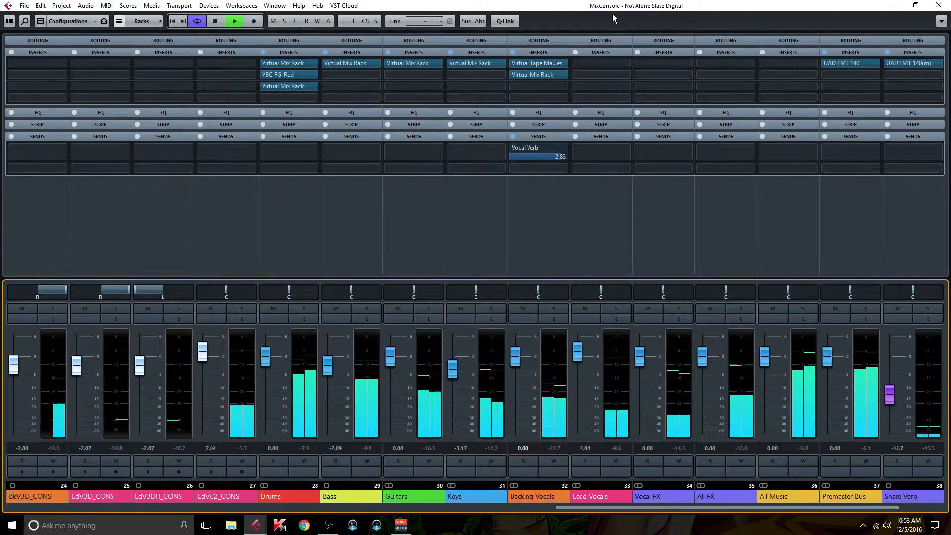
Step: Reopen the Backing Vocals Virtual Mix Rack and toggle its inserts bypass on and off to compare
click(538, 136)
click(538, 74)
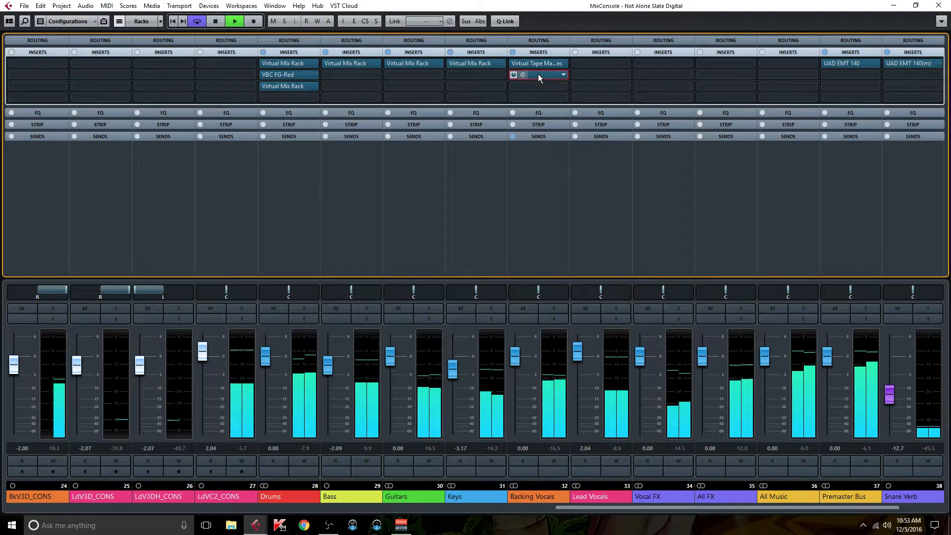
click(539, 137)
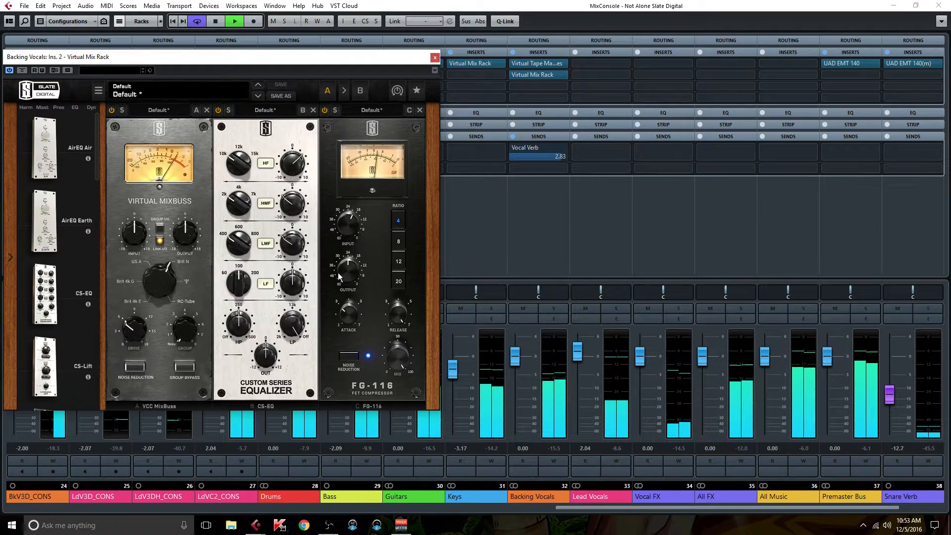
click(512, 51)
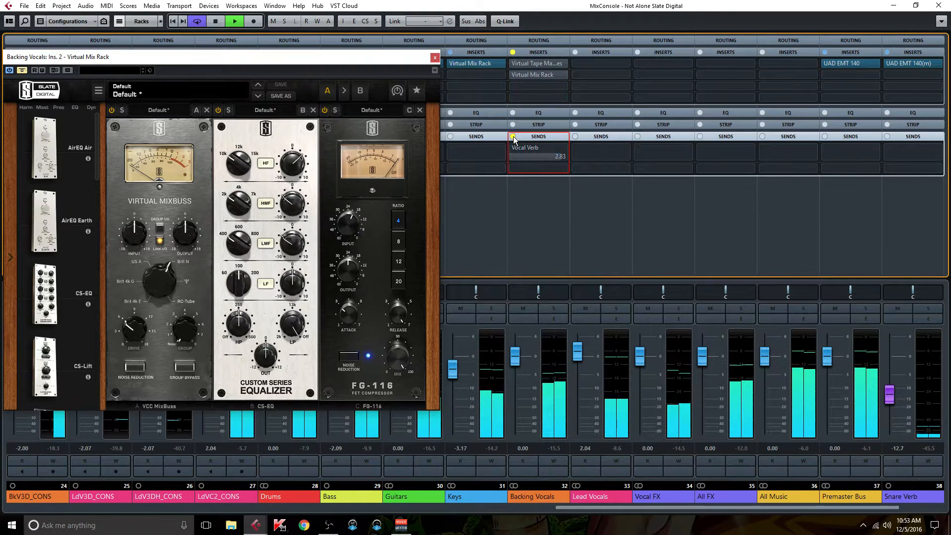
click(513, 52)
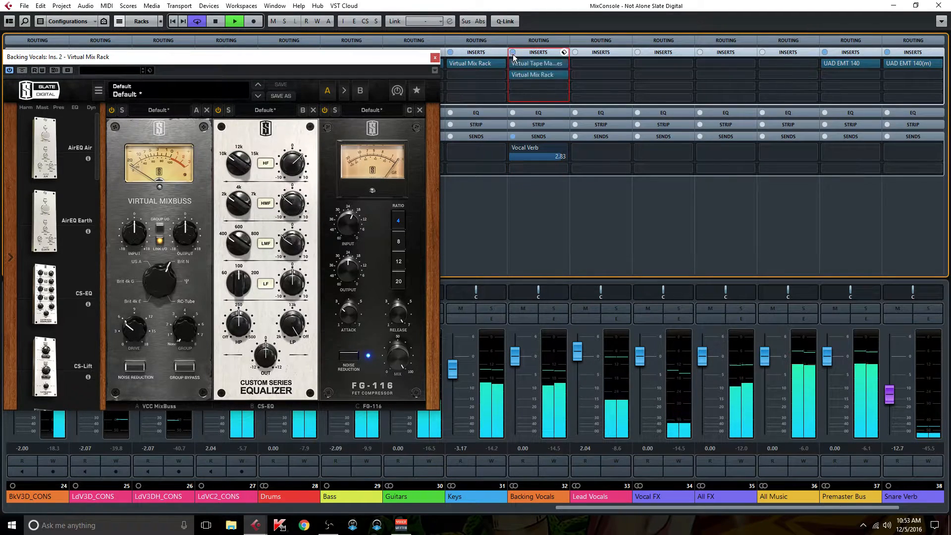
Step: Solo the Backing Vocals channel and toggle the inserts bypass
click(554, 310)
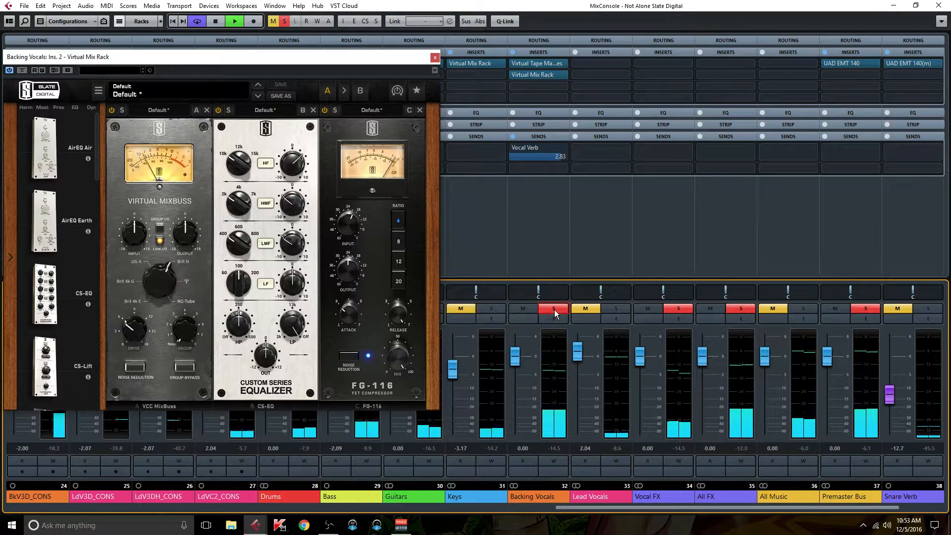
key(i)
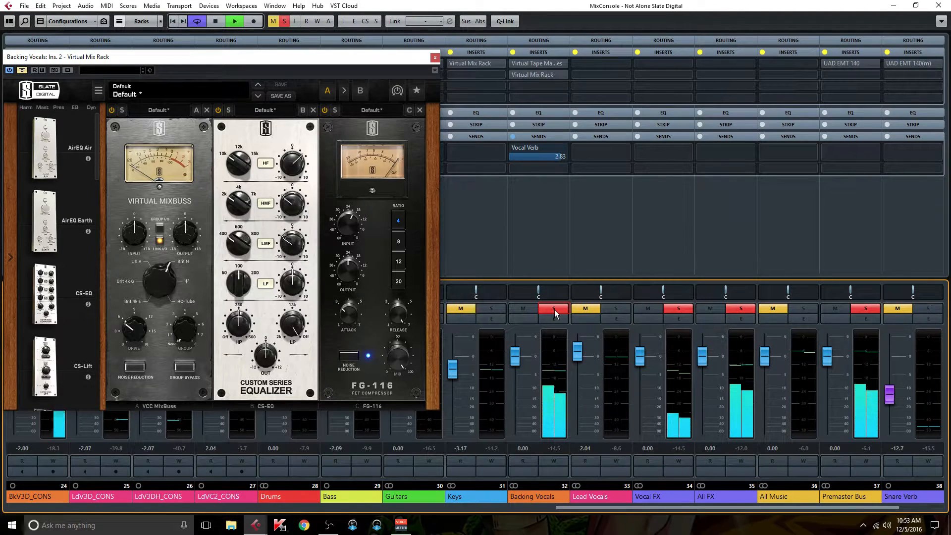
Step: Unsolo the Backing Vocals channel and toggle the inserts bypass on and off to compare the processed sound
key(i)
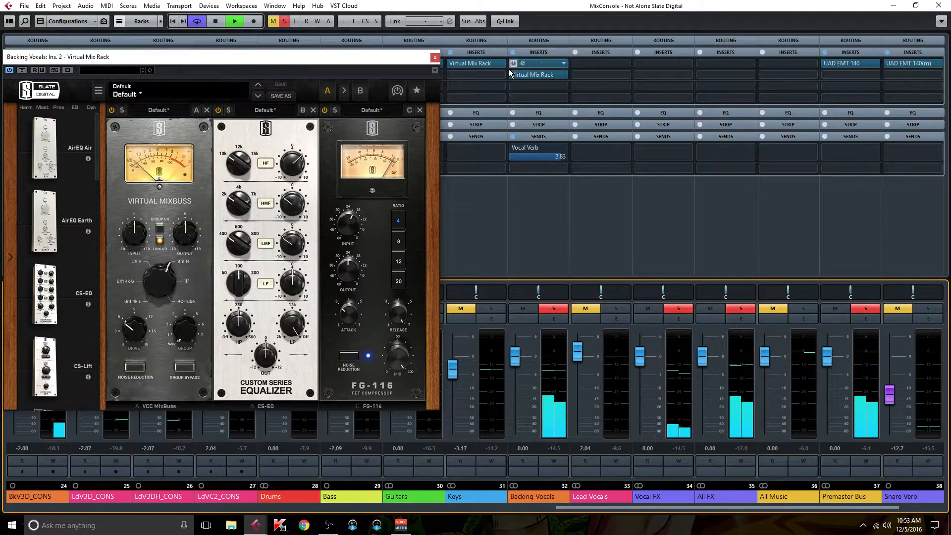
click(554, 308)
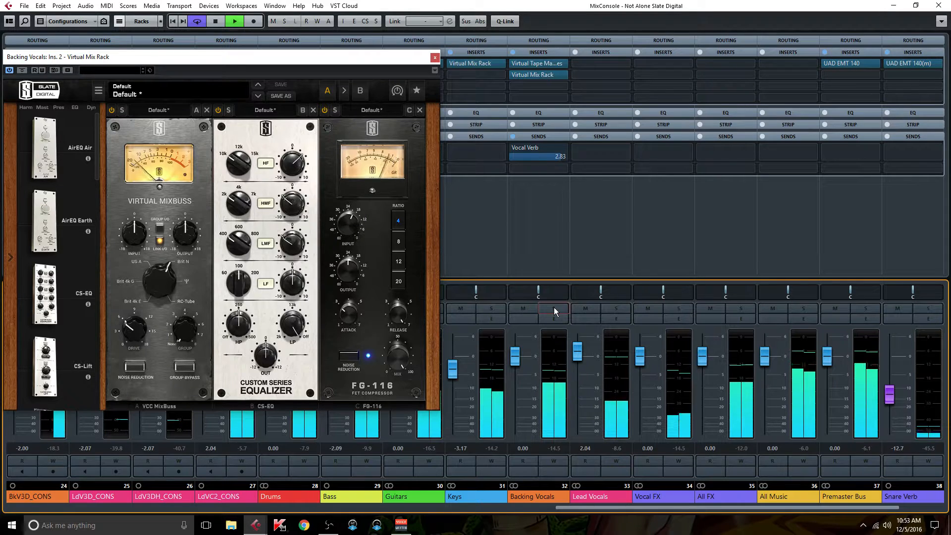
key(b)
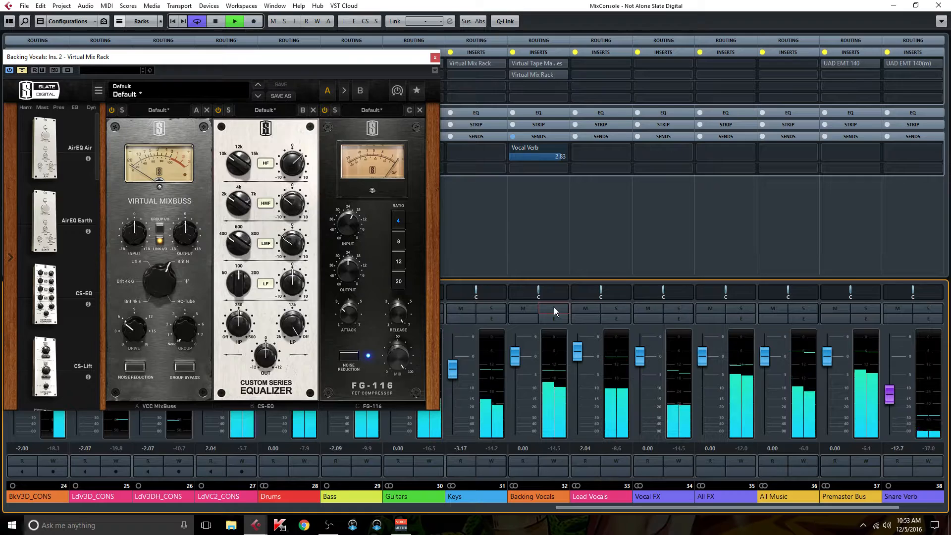
key(b)
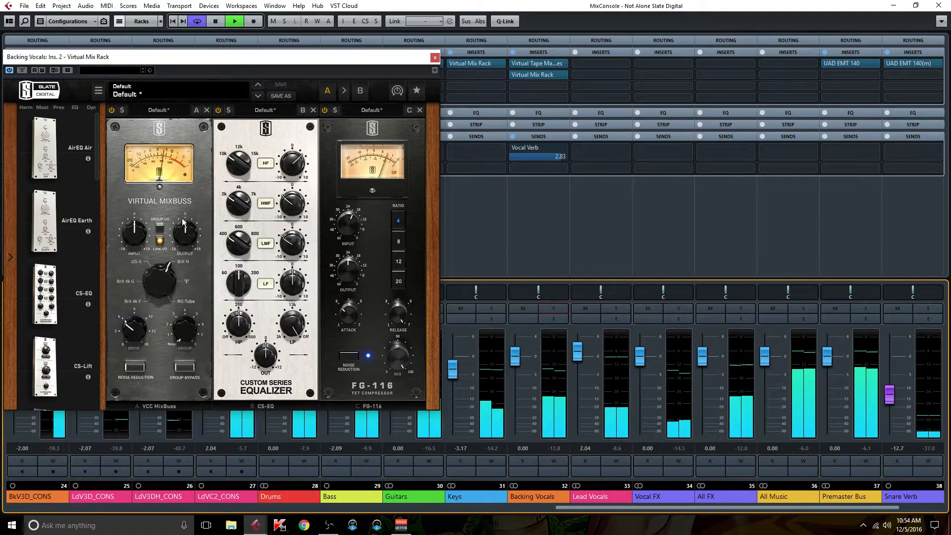
Step: Adjust the Virtual Mixbuss input knob in the Backing Vocals rack, then close the Virtual Mix Rack window
drag(139, 234, 133, 236)
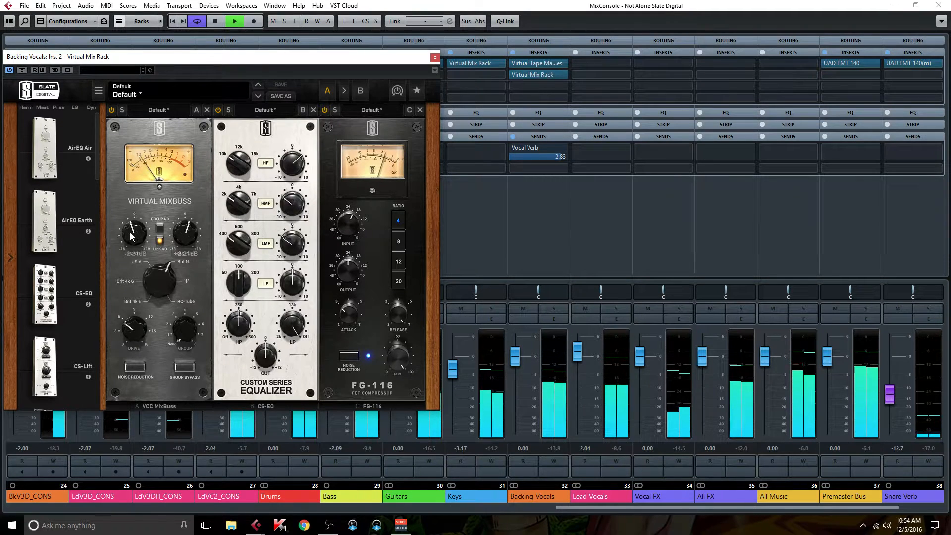
drag(130, 229, 130, 227)
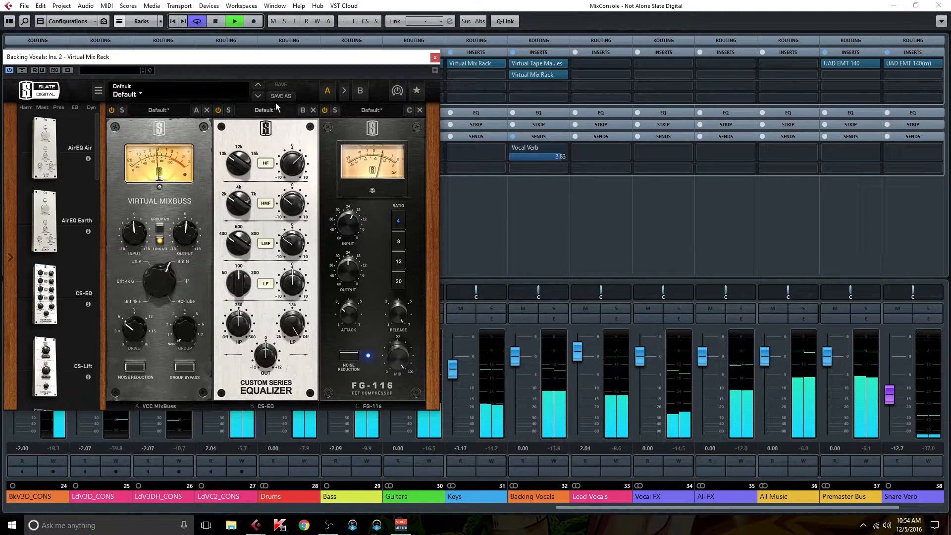
double_click(127, 227)
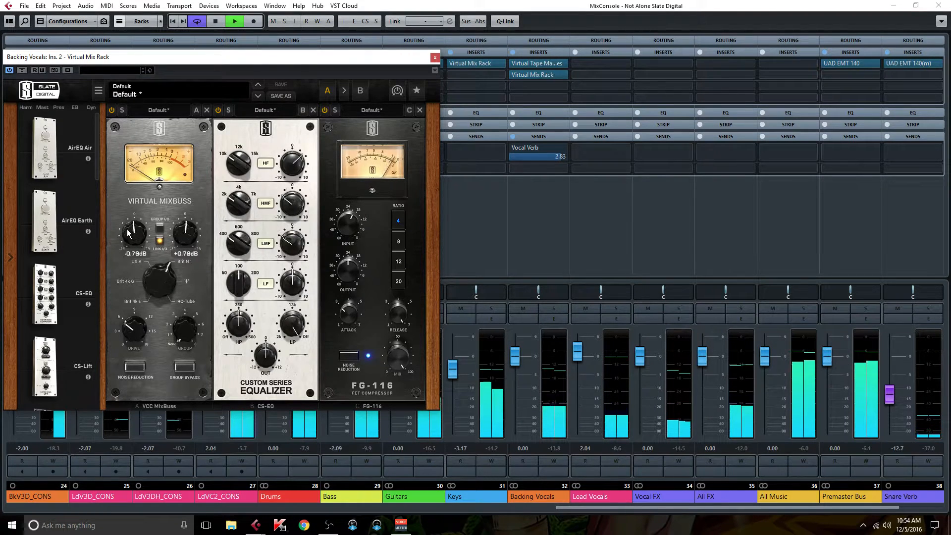
click(435, 57)
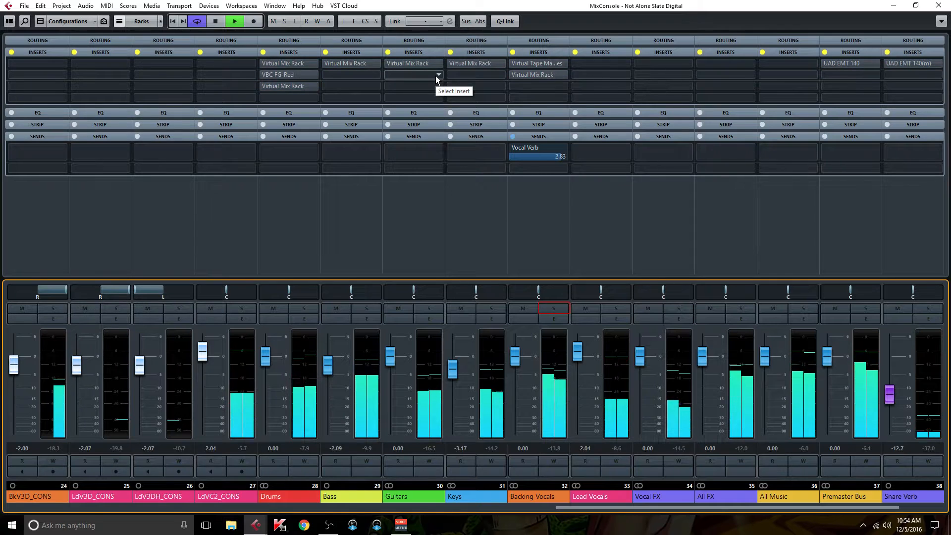
Step: Reactivate the inserts, stop playback, and open the Backing Vocals Virtual Tape Machines plugin to inspect it before closing
key(i)
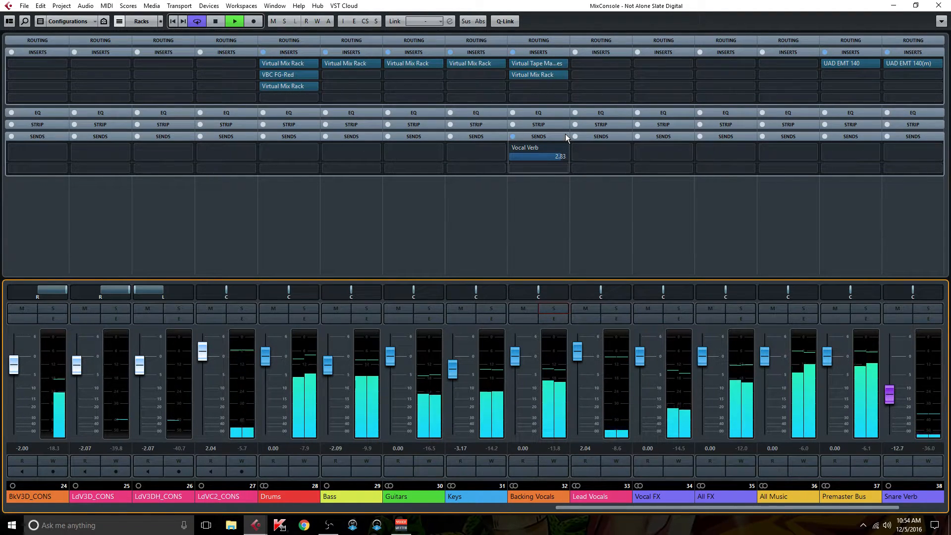
key(space)
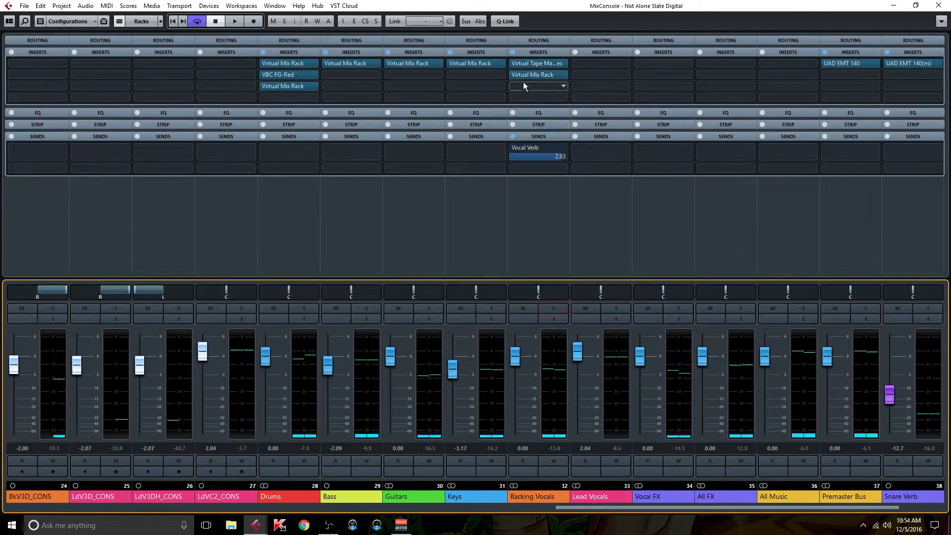
double_click(542, 64)
drag(423, 231, 349, 88)
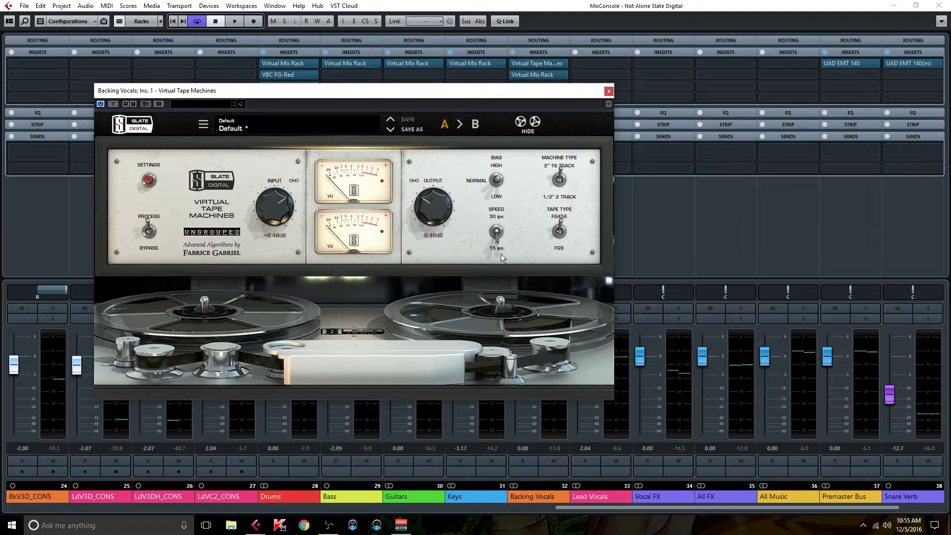
click(606, 91)
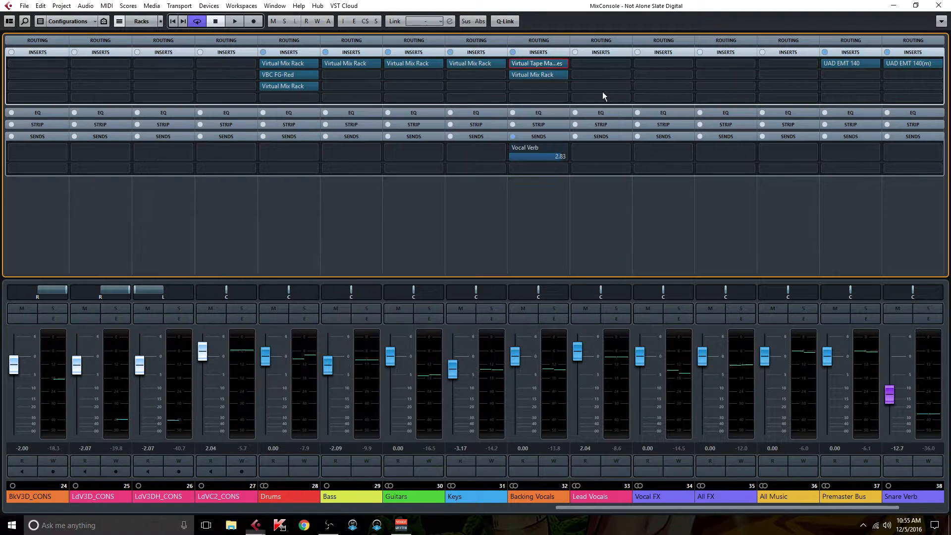
Step: Reopen the Backing Vocals Virtual Mix Rack, reposition its window, and browse the rack's module list
click(542, 73)
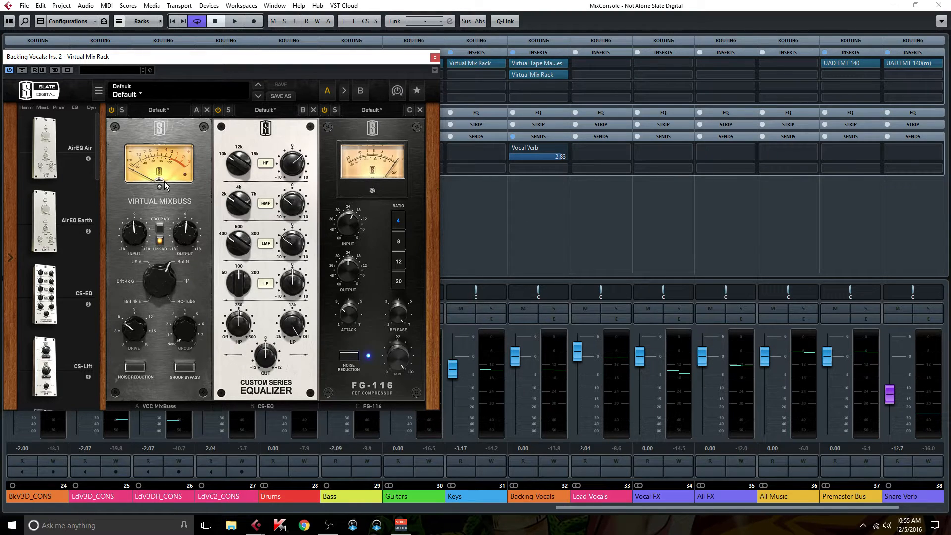
drag(273, 58, 496, 51)
drag(579, 508, 422, 507)
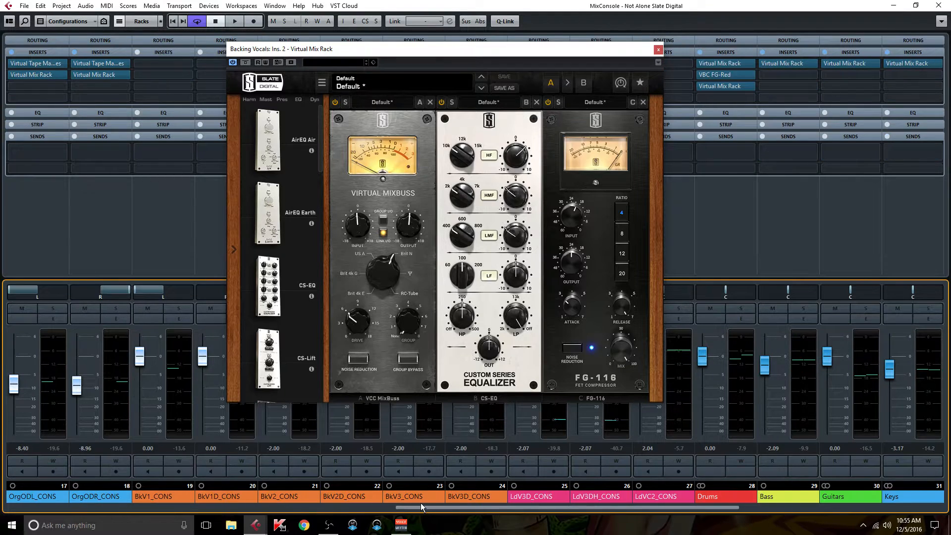
drag(371, 48, 649, 33)
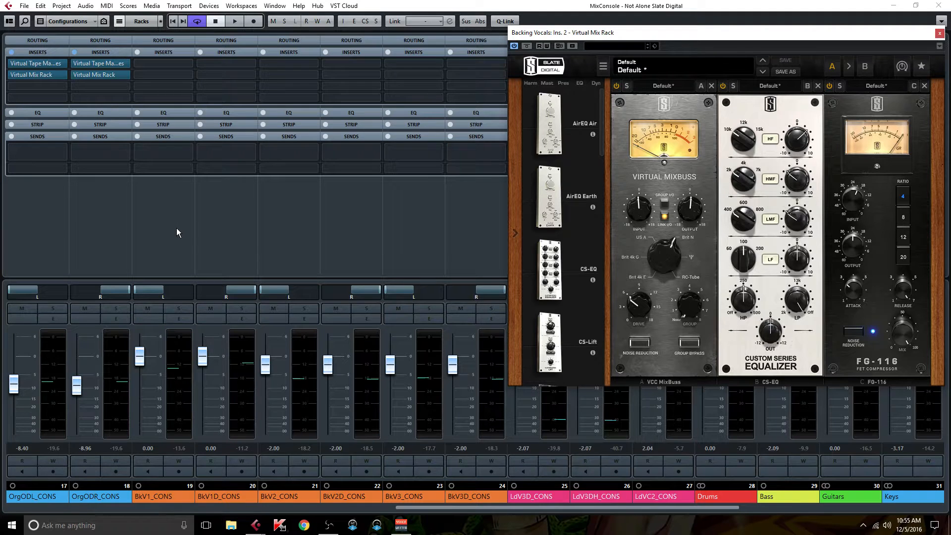
scroll(576, 236, down, 10)
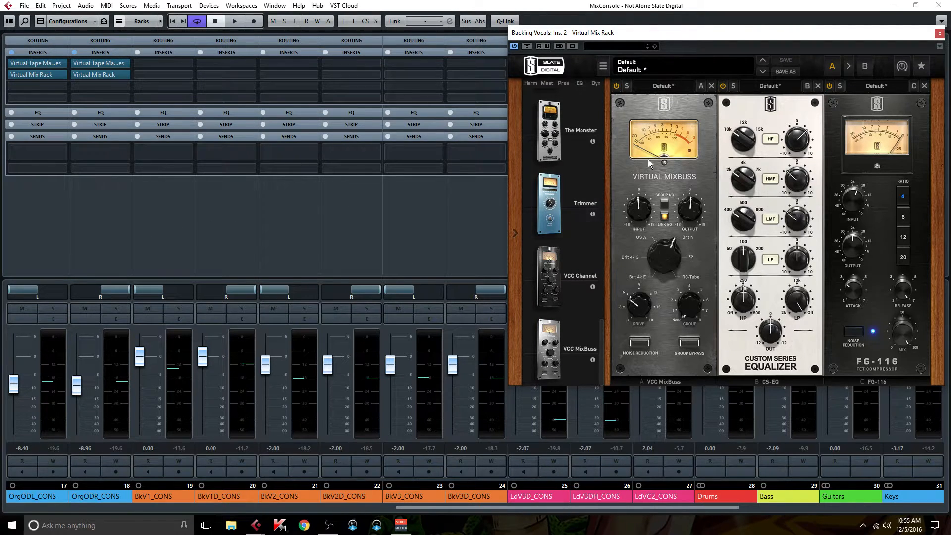
drag(667, 33, 239, 41)
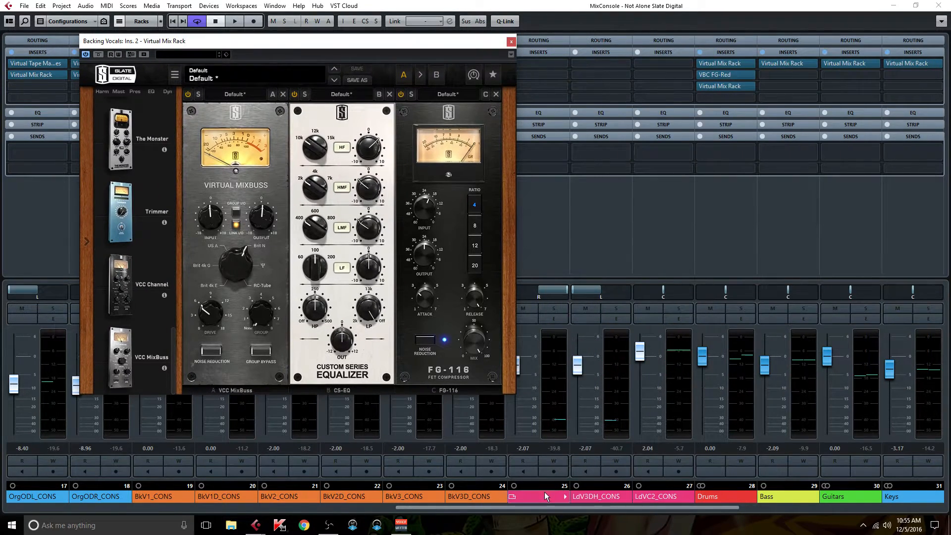
drag(533, 508, 627, 506)
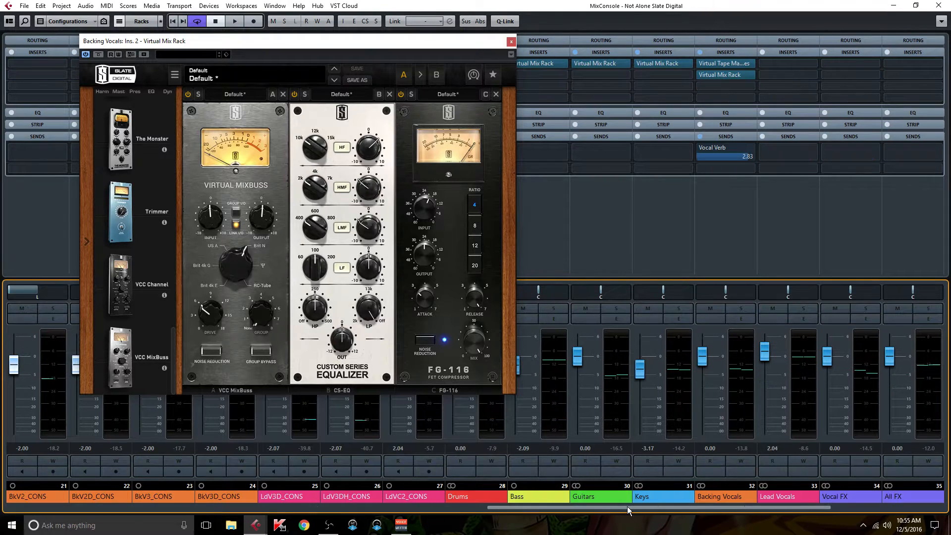
Step: Adjust the FG-116 compressor's attack knob in the Virtual Mix Rack and close the rack window
drag(425, 299, 425, 325)
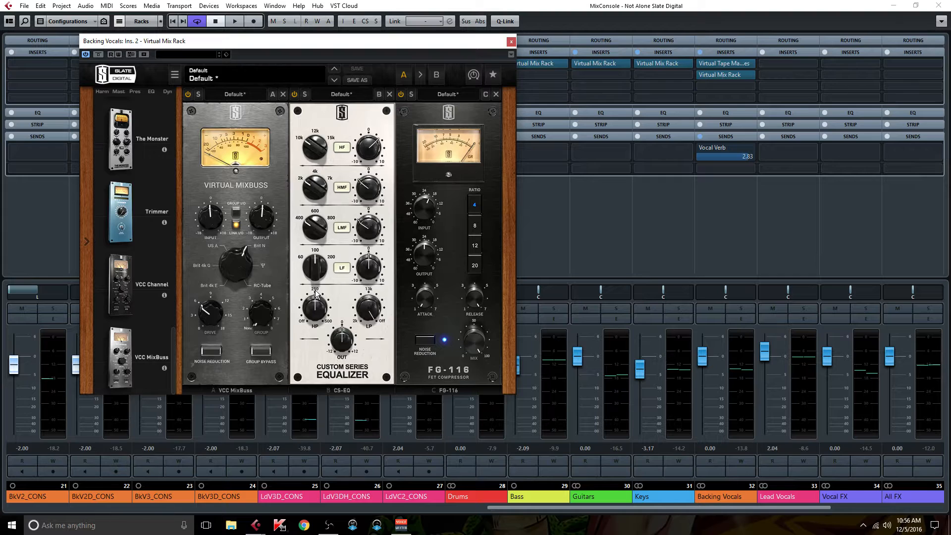
click(320, 314)
mouse_move(367, 227)
mouse_move(307, 227)
mouse_move(346, 356)
drag(423, 303, 429, 269)
mouse_move(422, 296)
click(512, 43)
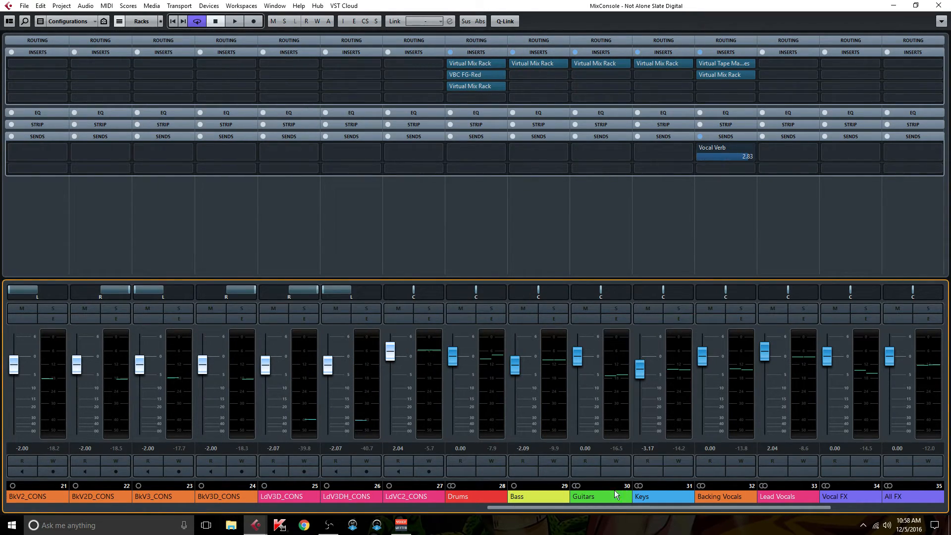
Step: Open the UAD EMT 140 plugin on the Vocal Verb channel to inspect it, then close it
drag(586, 507, 700, 506)
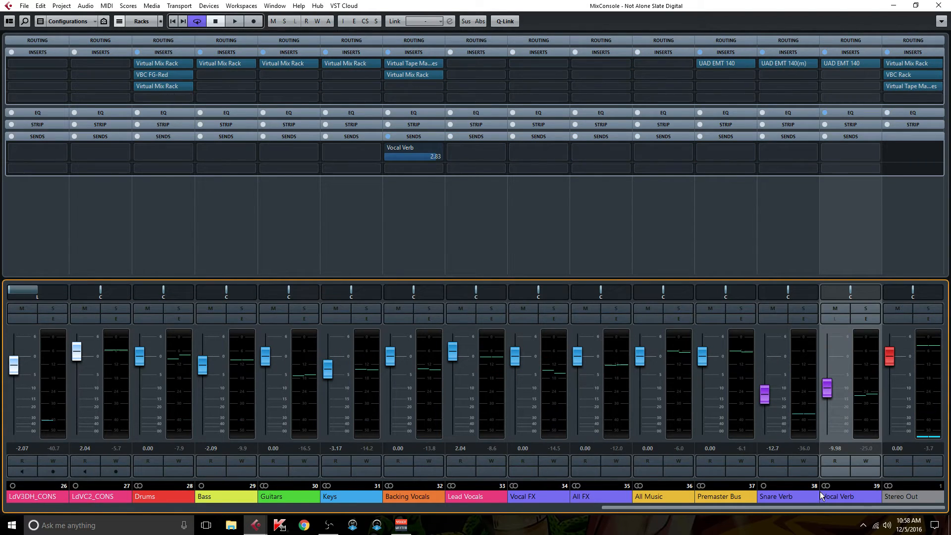
click(854, 60)
drag(486, 183, 466, 151)
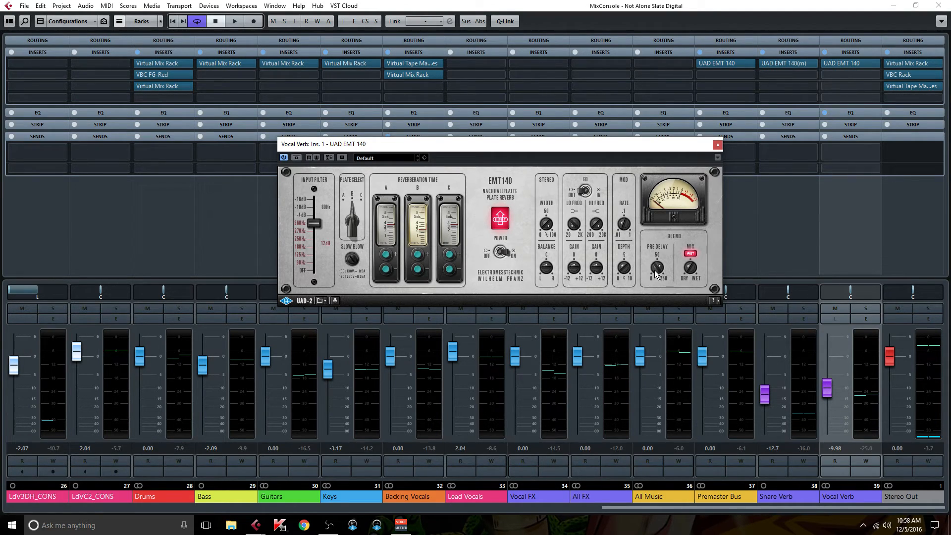
click(717, 145)
Step: View the Vocal Verb channel settings, close them, and hide the sends section of the mixer rack
click(865, 317)
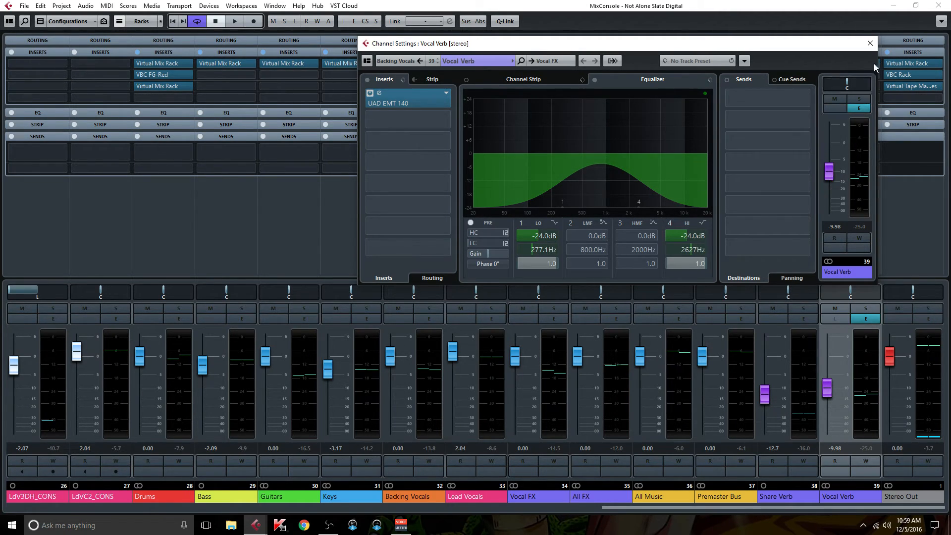
click(870, 44)
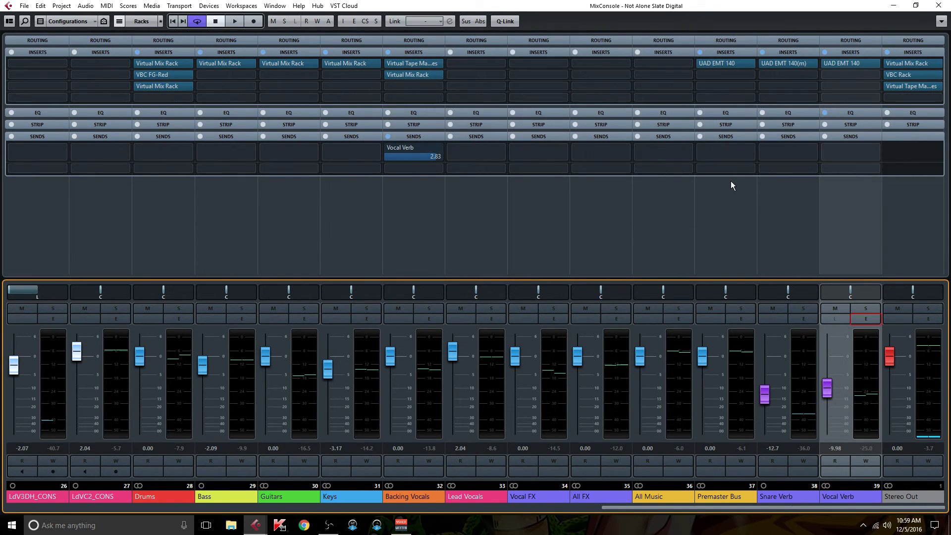
click(415, 135)
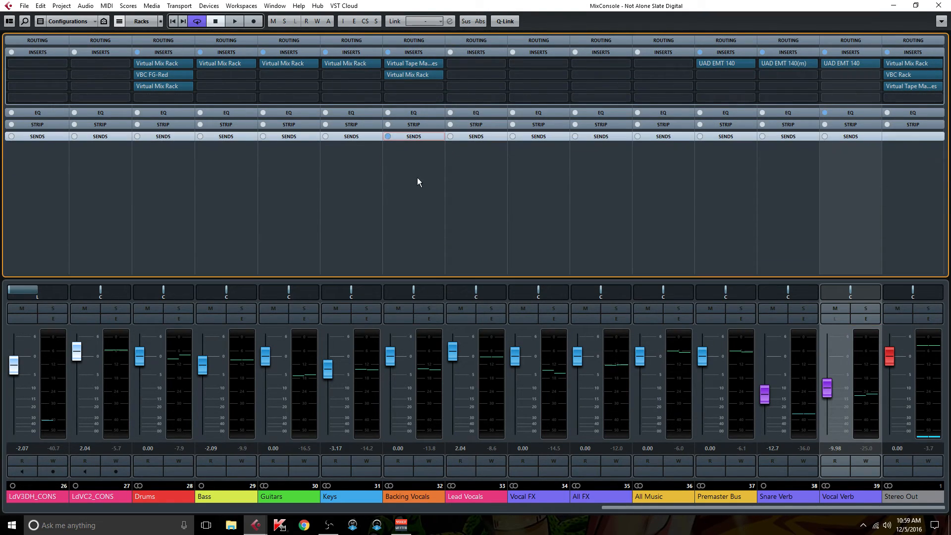